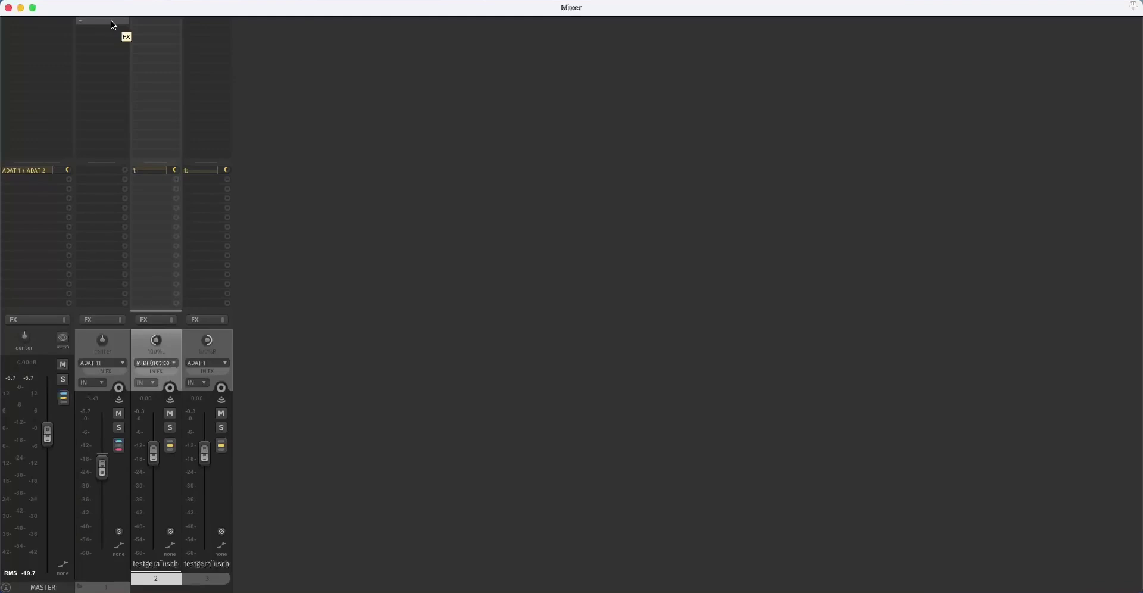
# Step: Insert Tape Recorder S2 into track 1's empty FX slot and open its window
pyautogui.moveTo(111, 22); pyautogui.dragTo(111, 22)
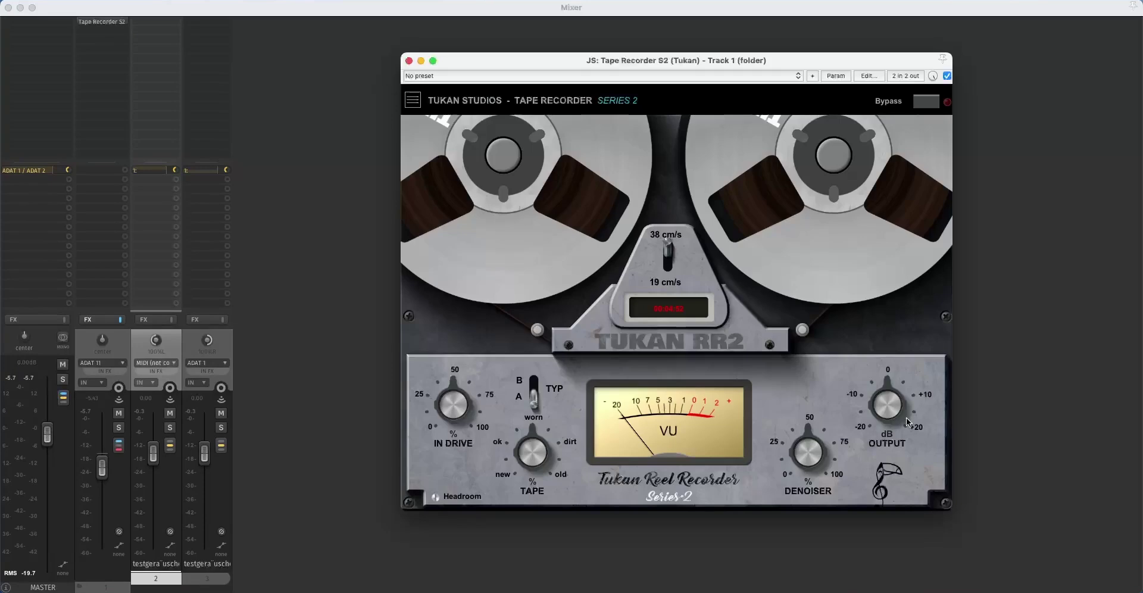
pyautogui.press('space')
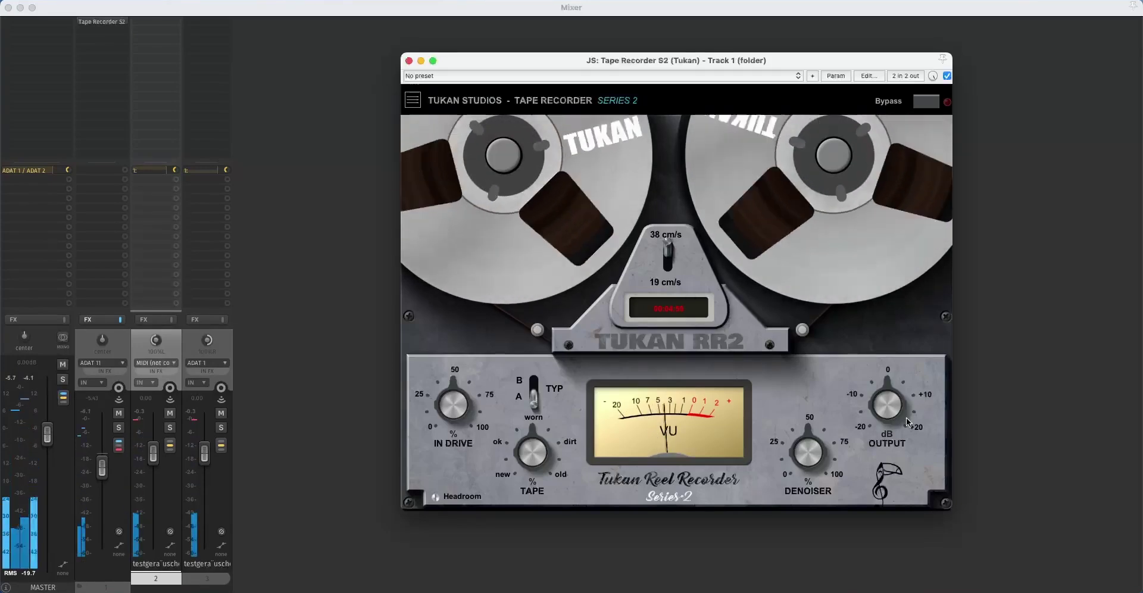
pyautogui.press('space')
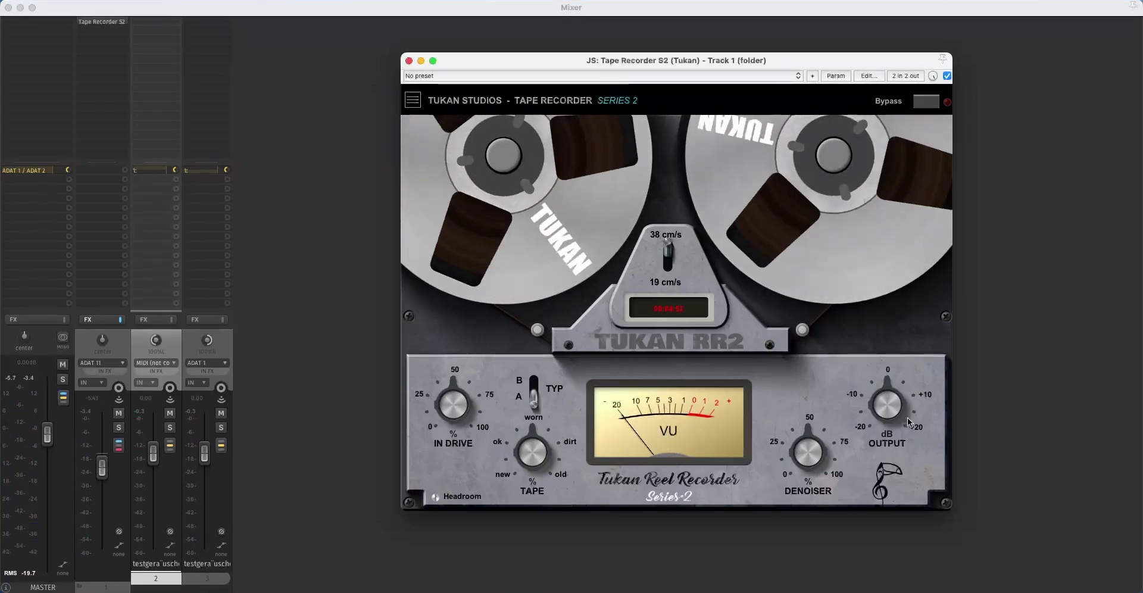
pyautogui.click(947, 76)
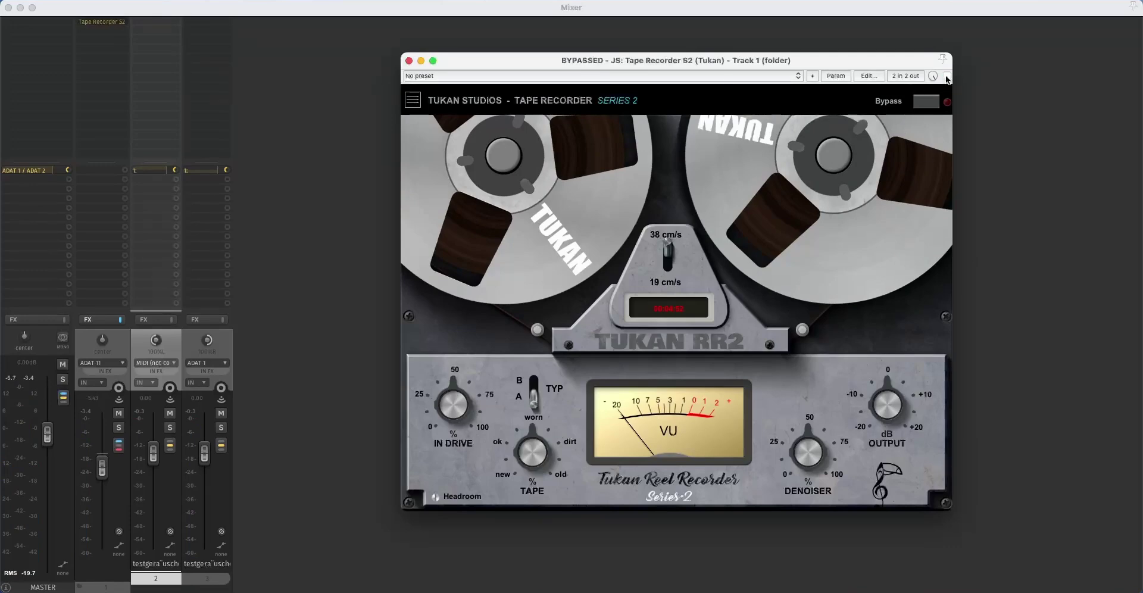
pyautogui.press('space')
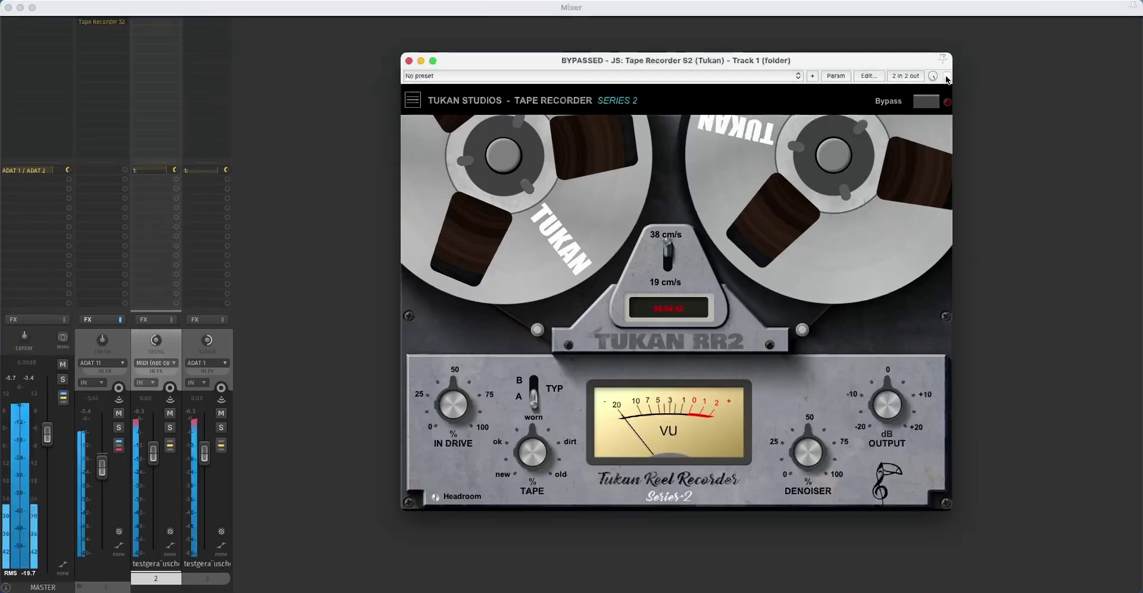
pyautogui.click(947, 76)
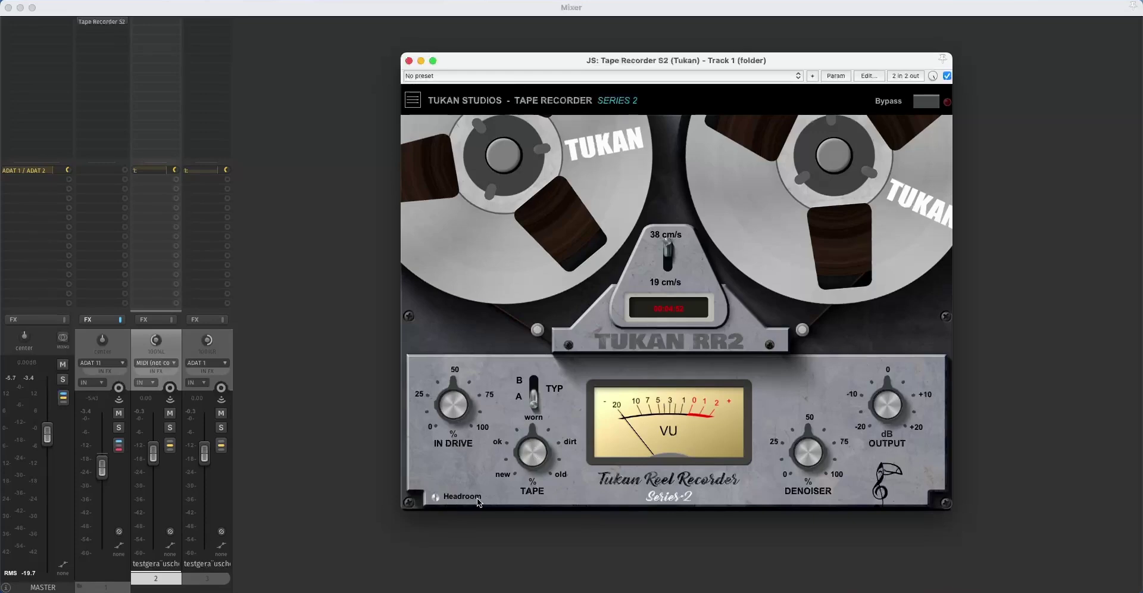
# Step: Lower the Tape Recorder's Headroom below 0, then play briefly and stop to hear it
pyautogui.moveTo(438, 501)
pyautogui.moveTo(437, 496); pyautogui.dragTo(430, 554)
pyautogui.press('space')
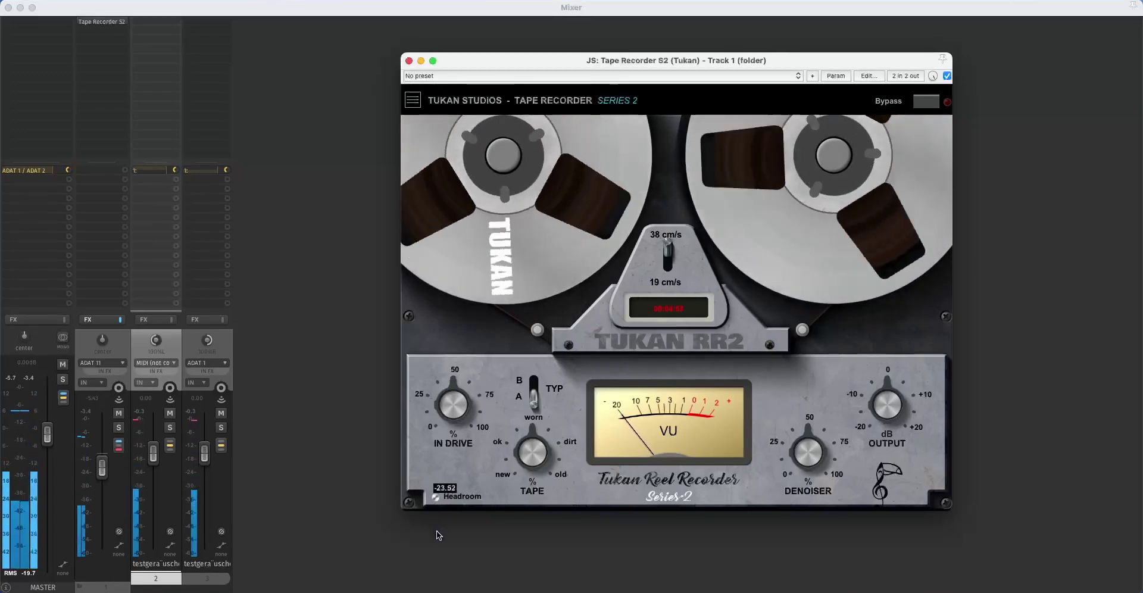
pyautogui.press('space')
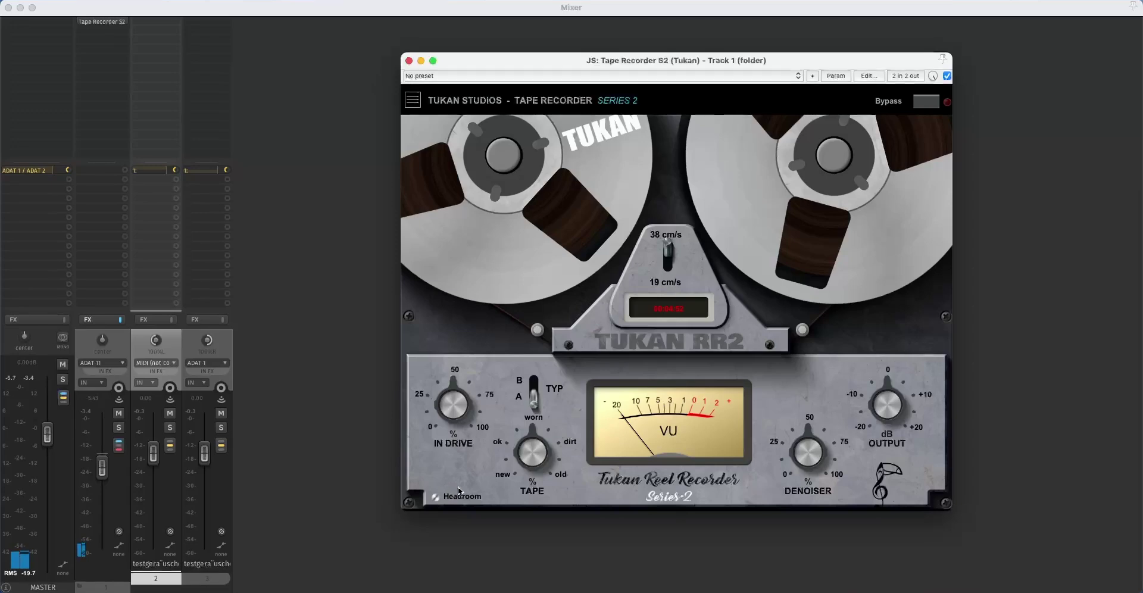
# Step: Raise the Denoiser to about 97.67, start playback, and set Tape wear 20.67 and In Drive 36
pyautogui.moveTo(795, 461); pyautogui.dragTo(789, 375)
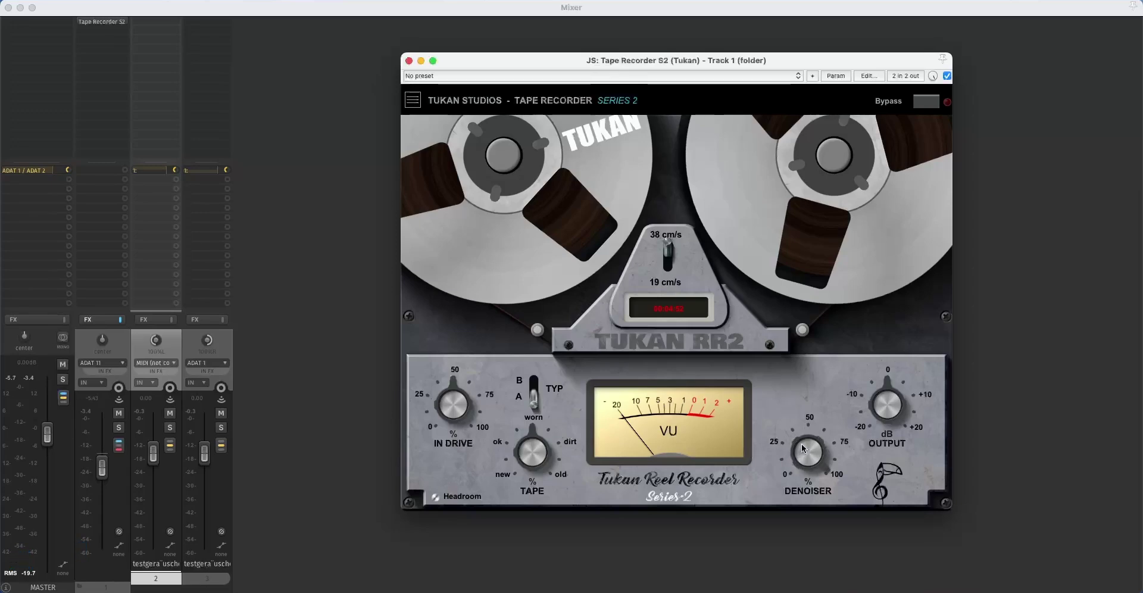
pyautogui.press('space')
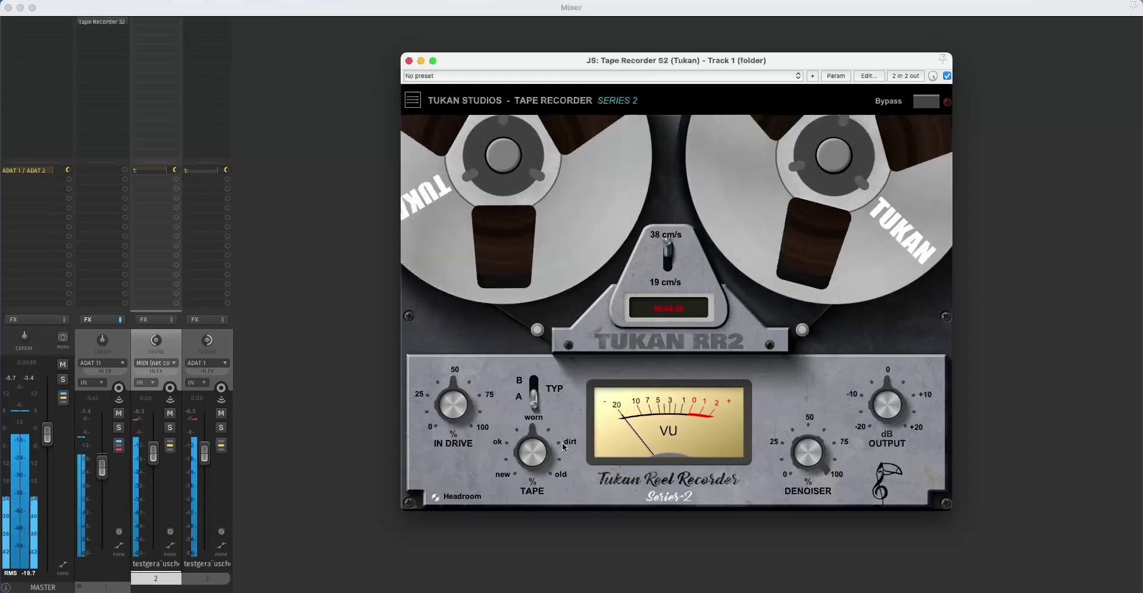
pyautogui.moveTo(531, 451); pyautogui.dragTo(529, 473)
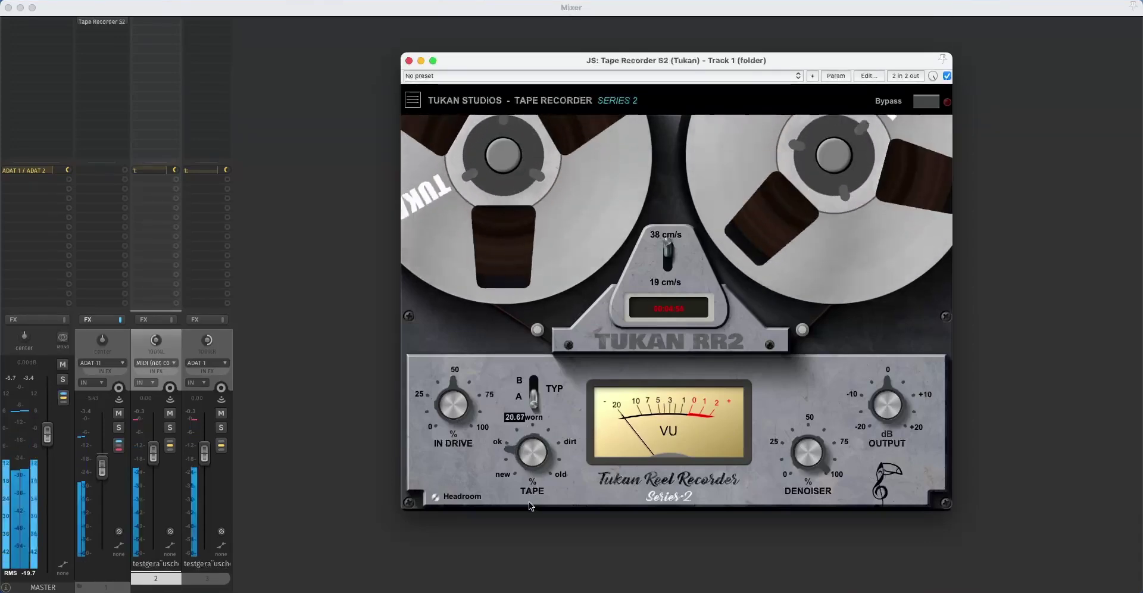
pyautogui.moveTo(453, 407); pyautogui.dragTo(457, 437)
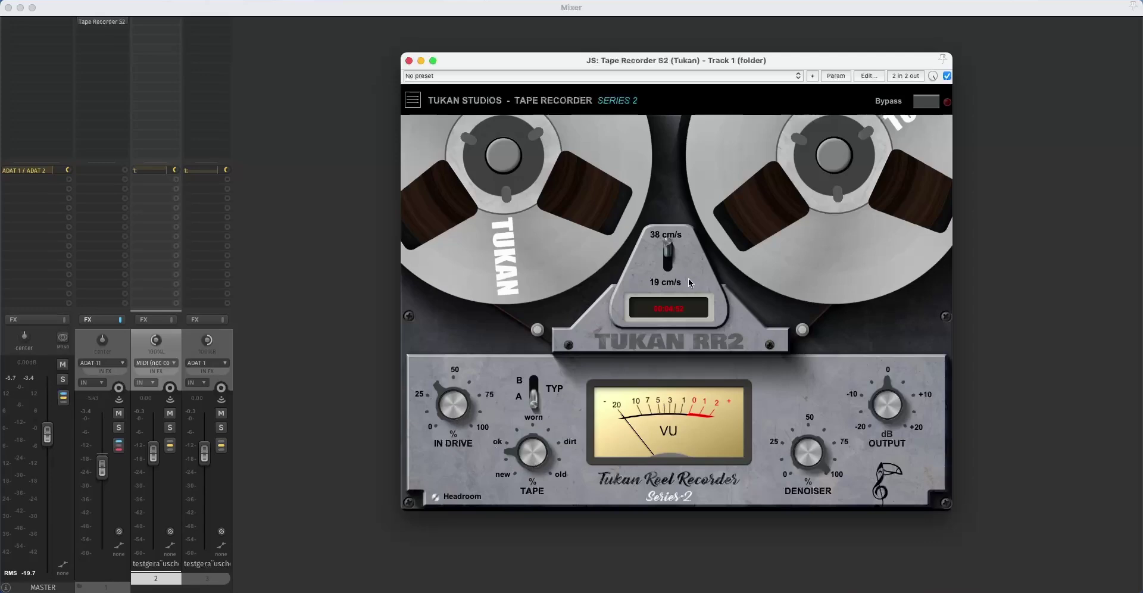
# Step: Toggle tape speed and return it to 38 cm/s, then switch the recorder to type B
pyautogui.click(673, 267)
pyautogui.click(673, 267)
pyautogui.moveTo(534, 398); pyautogui.dragTo(536, 386)
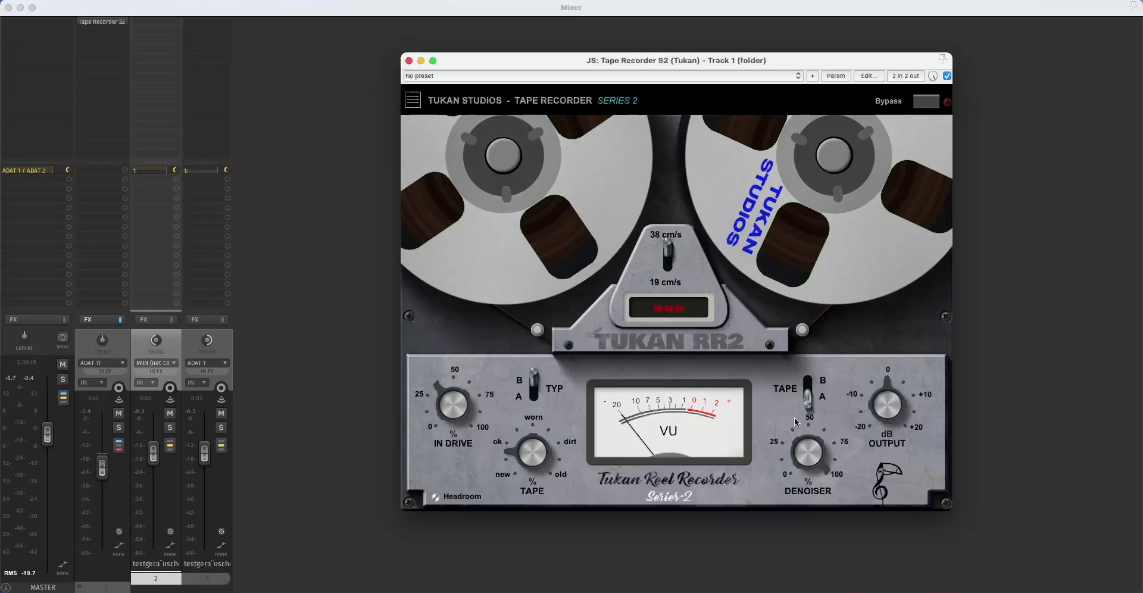
pyautogui.click(531, 394)
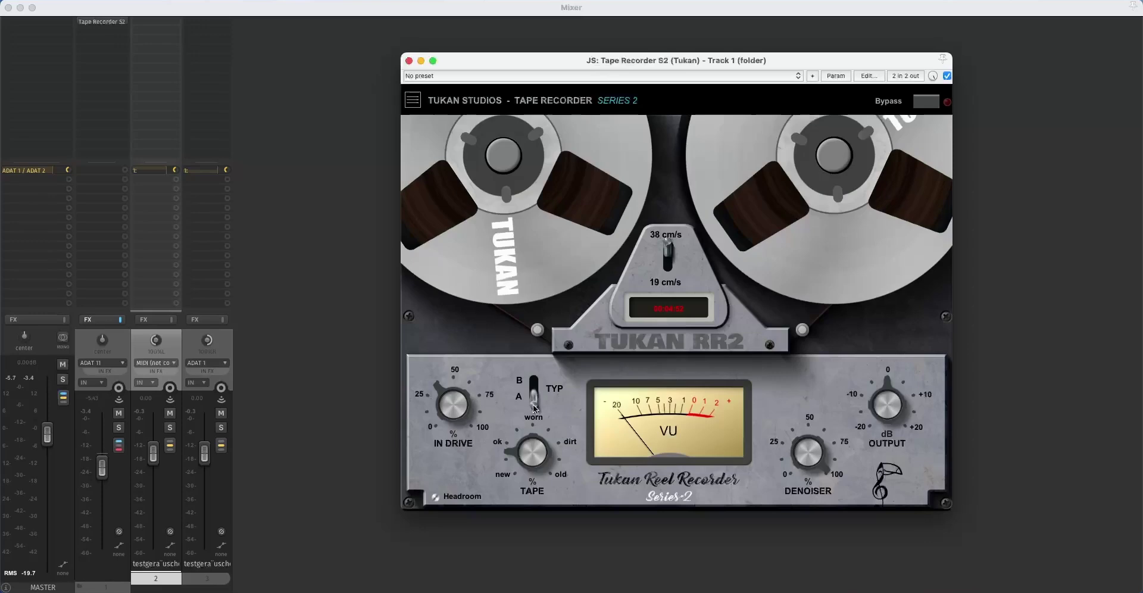
pyautogui.press('space')
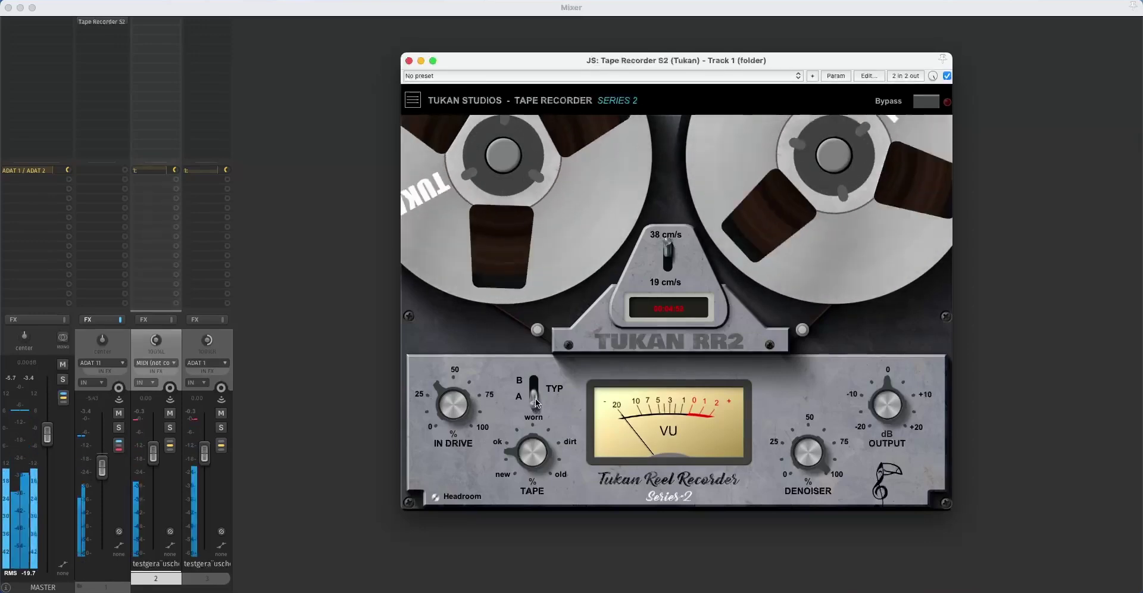
pyautogui.click(535, 400)
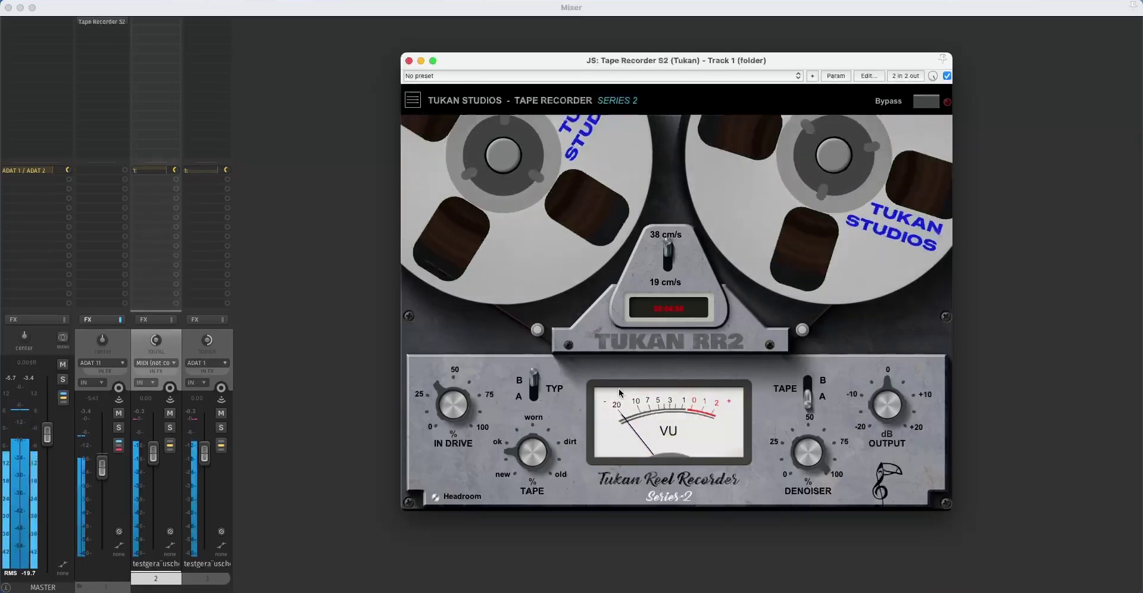
pyautogui.press('space')
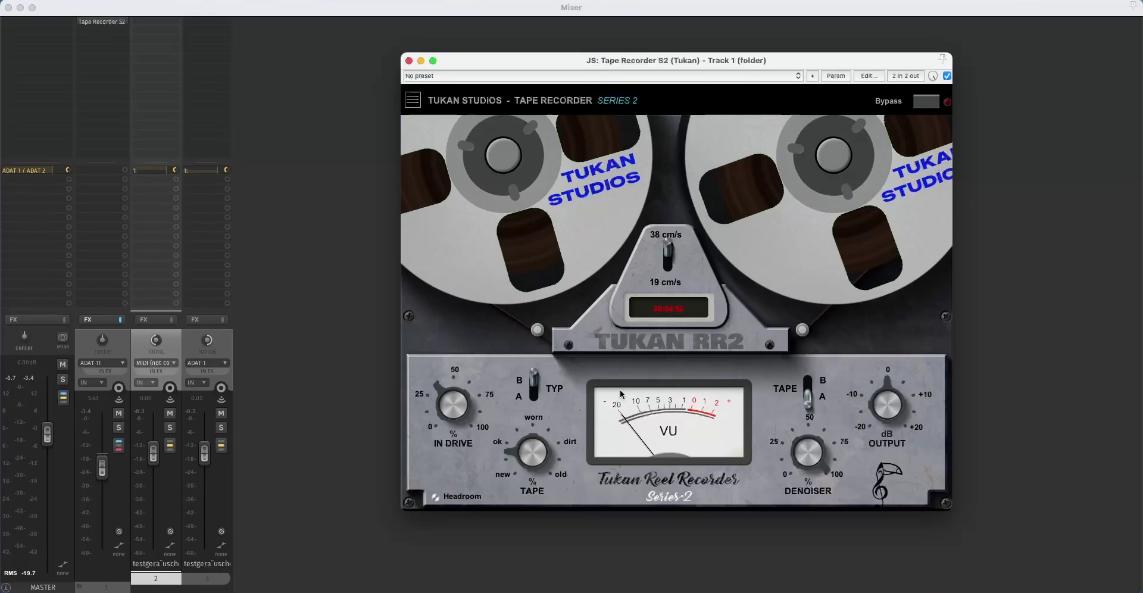
# Step: Compare the Tape A/B and type A/B switches during playback, ending on type A
pyautogui.click(808, 390)
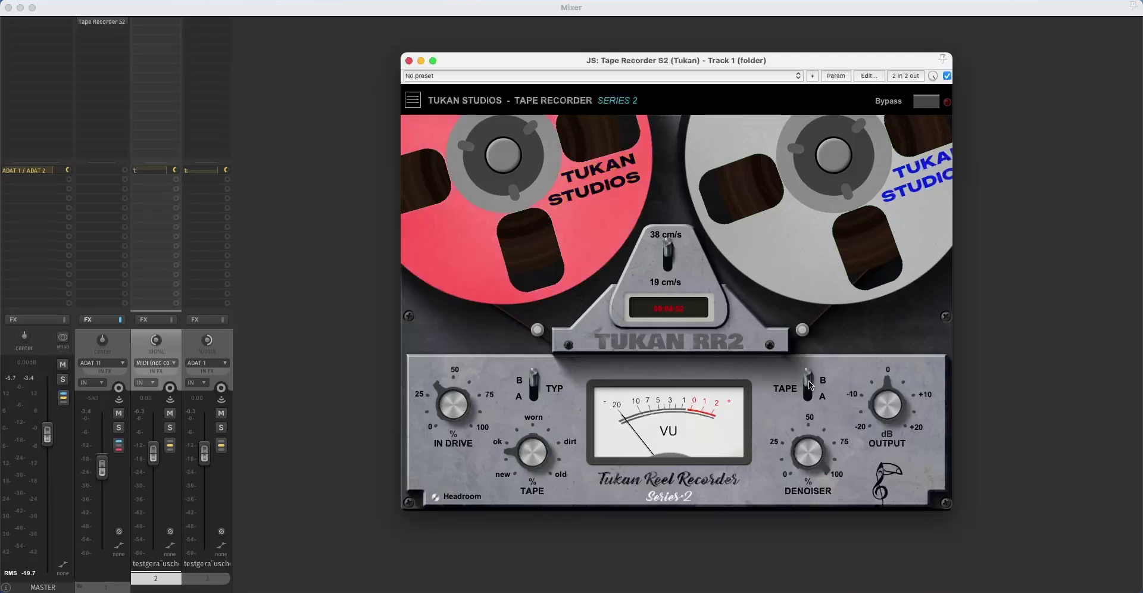
pyautogui.click(808, 391)
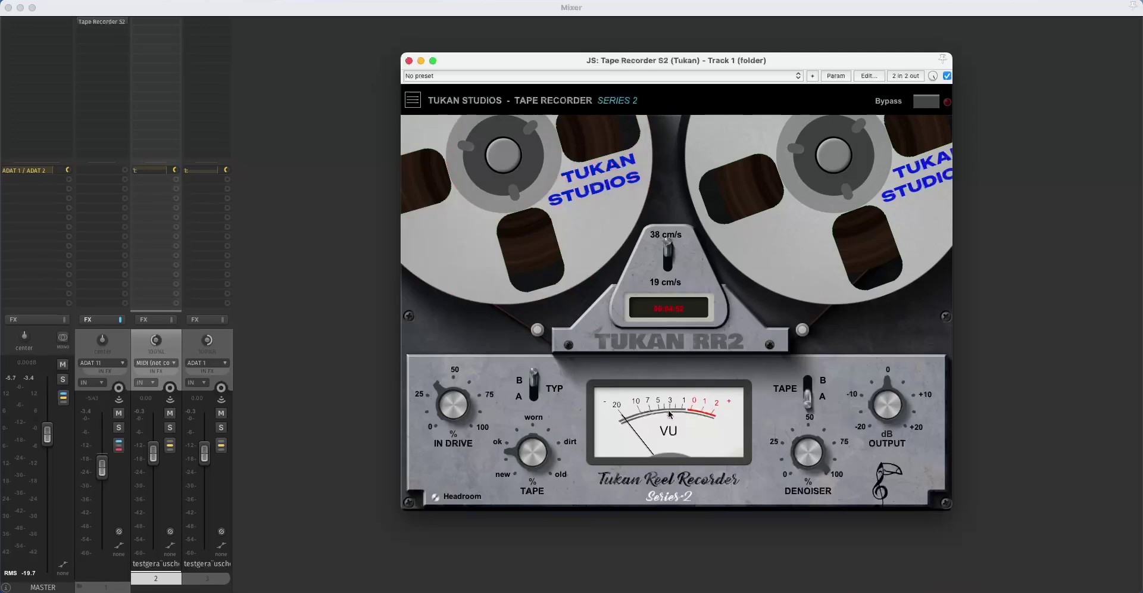
pyautogui.click(538, 397)
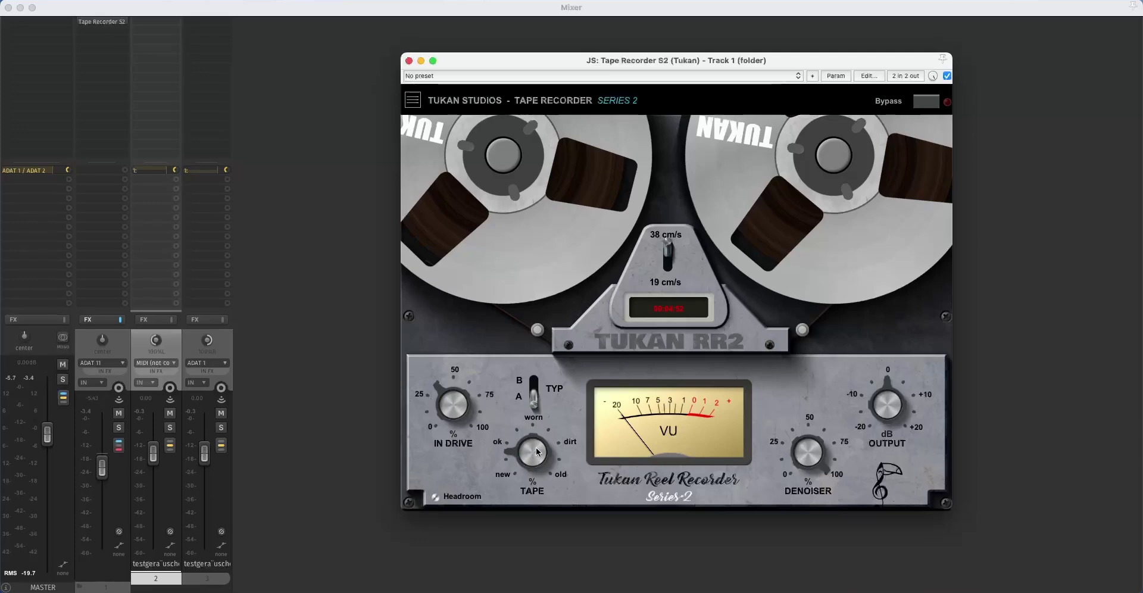
pyautogui.click(538, 387)
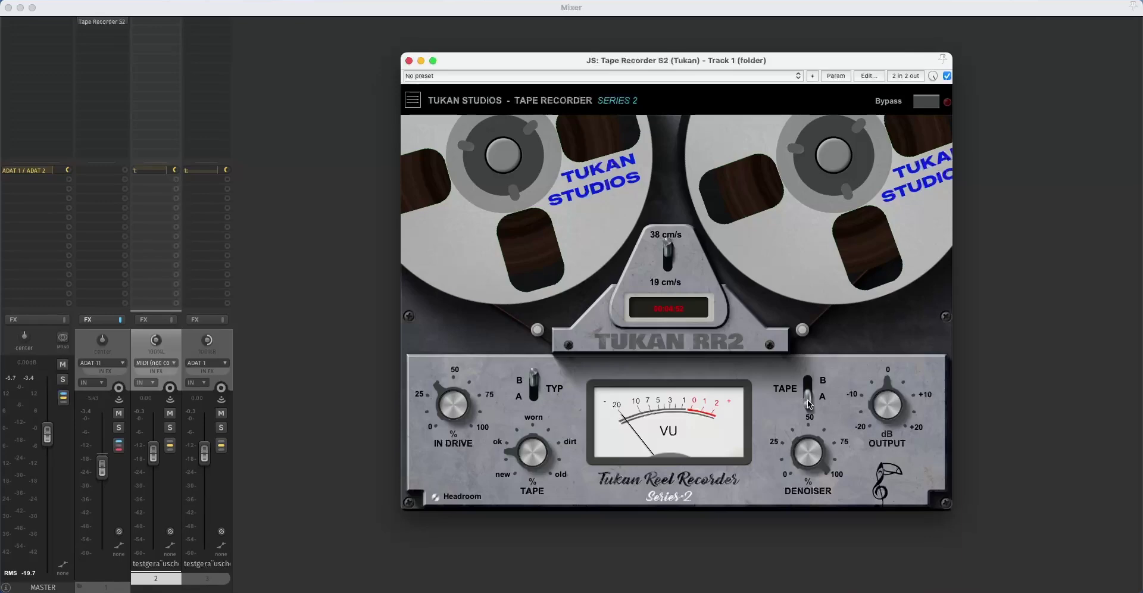
pyautogui.moveTo(807, 399); pyautogui.dragTo(808, 381)
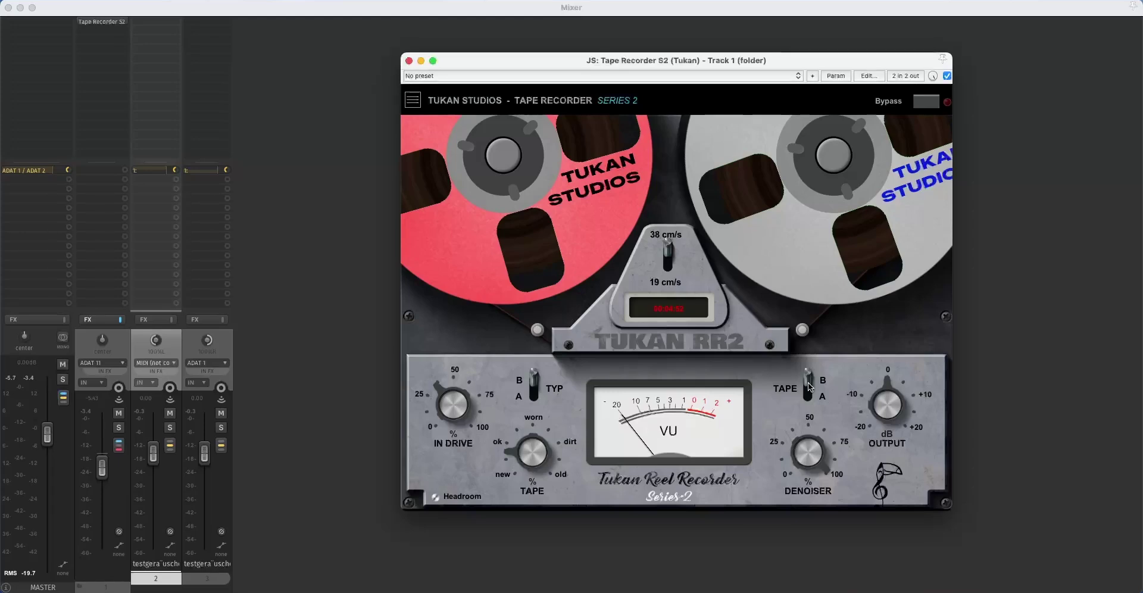
pyautogui.press('space')
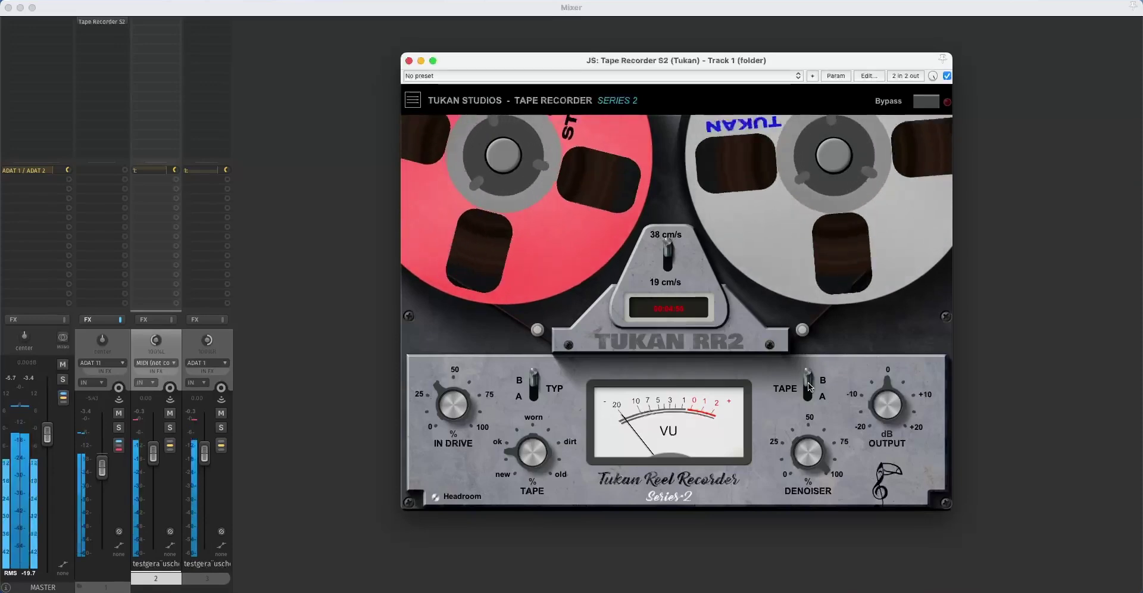
pyautogui.click(534, 398)
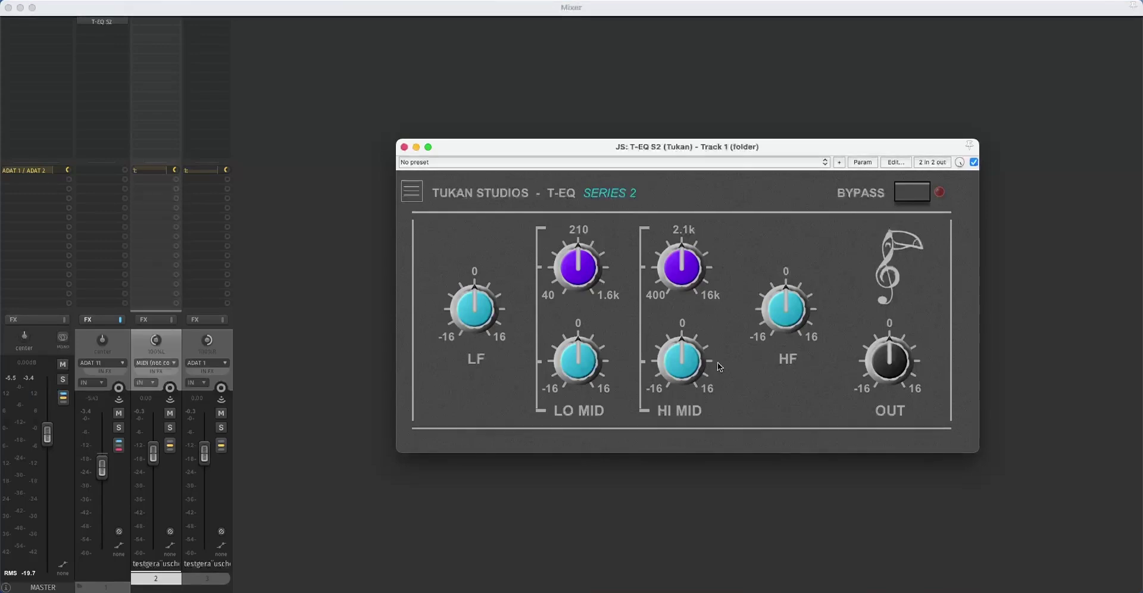
# Step: Set T-EQ S2's Noise option to No Noise from its options menu
pyautogui.click(422, 197)
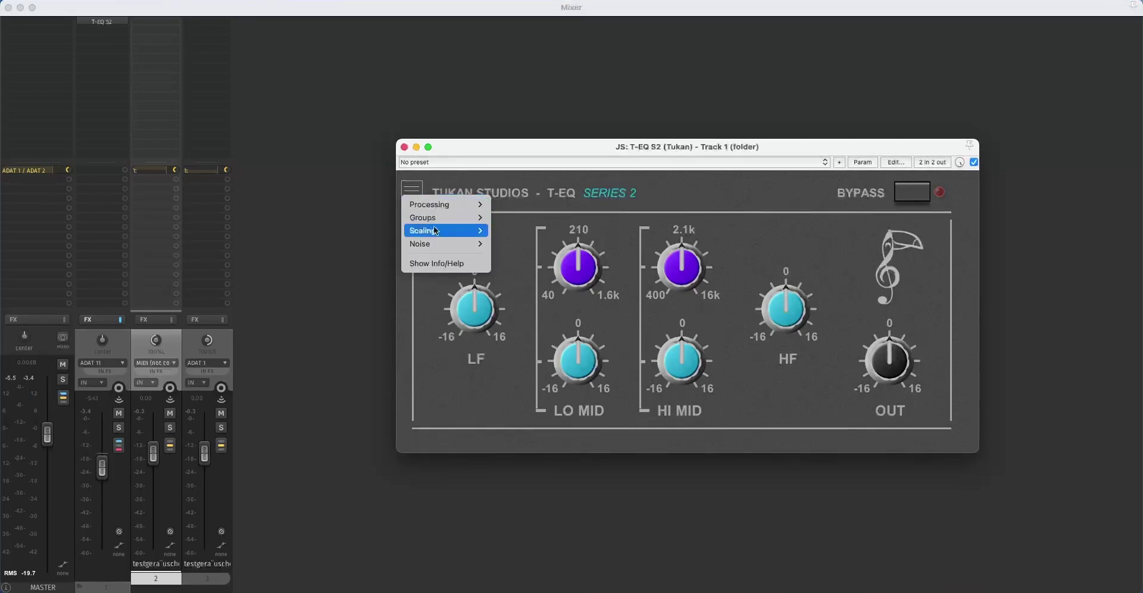
pyautogui.moveTo(452, 246)
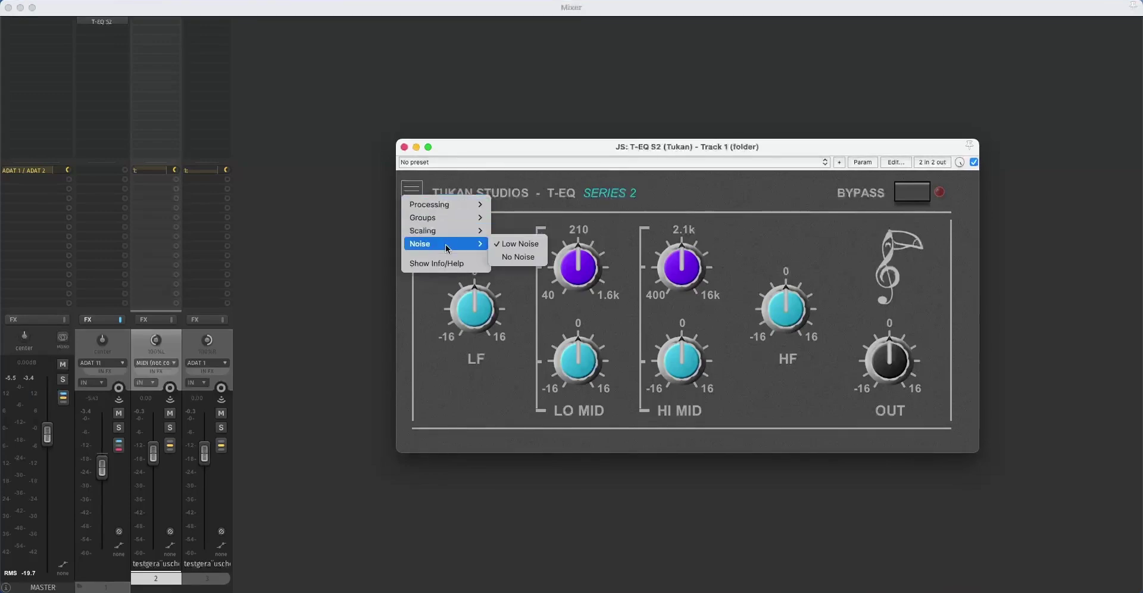
pyautogui.click(527, 259)
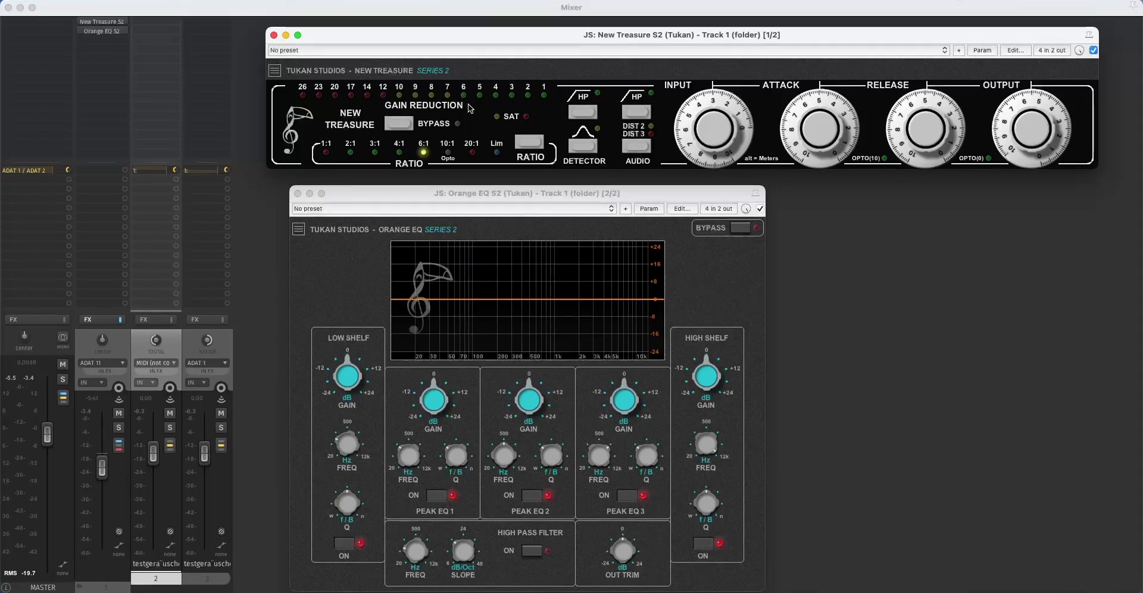
# Step: Boost Orange EQ's P2 band about +10 dB near 1 kHz and switch to Linear Phase IceBerg EQ
pyautogui.click(526, 197)
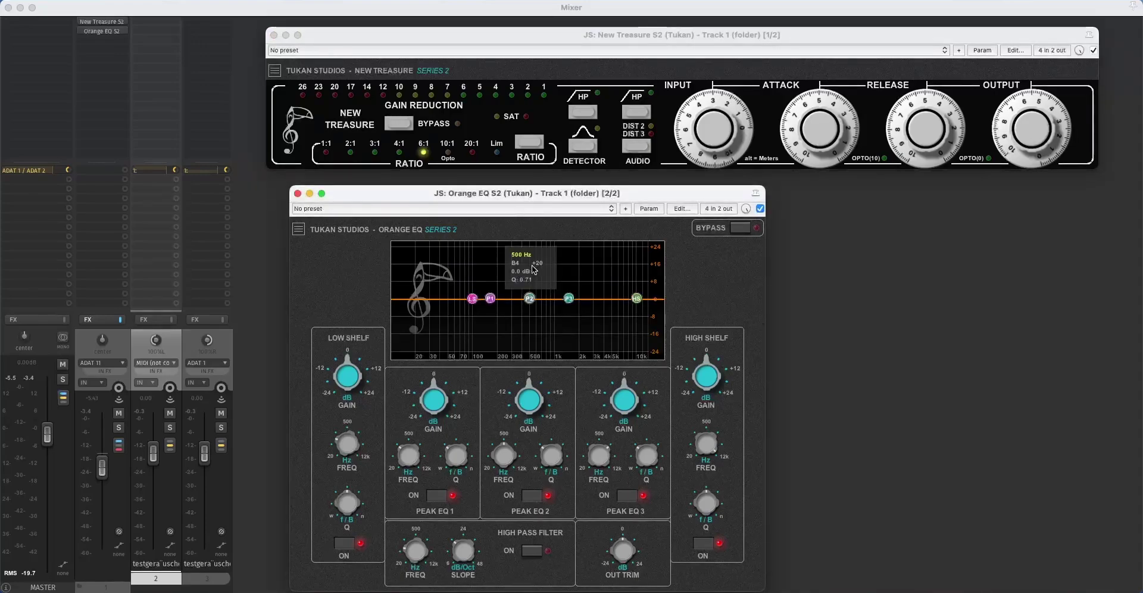
pyautogui.moveTo(532, 298); pyautogui.dragTo(563, 275)
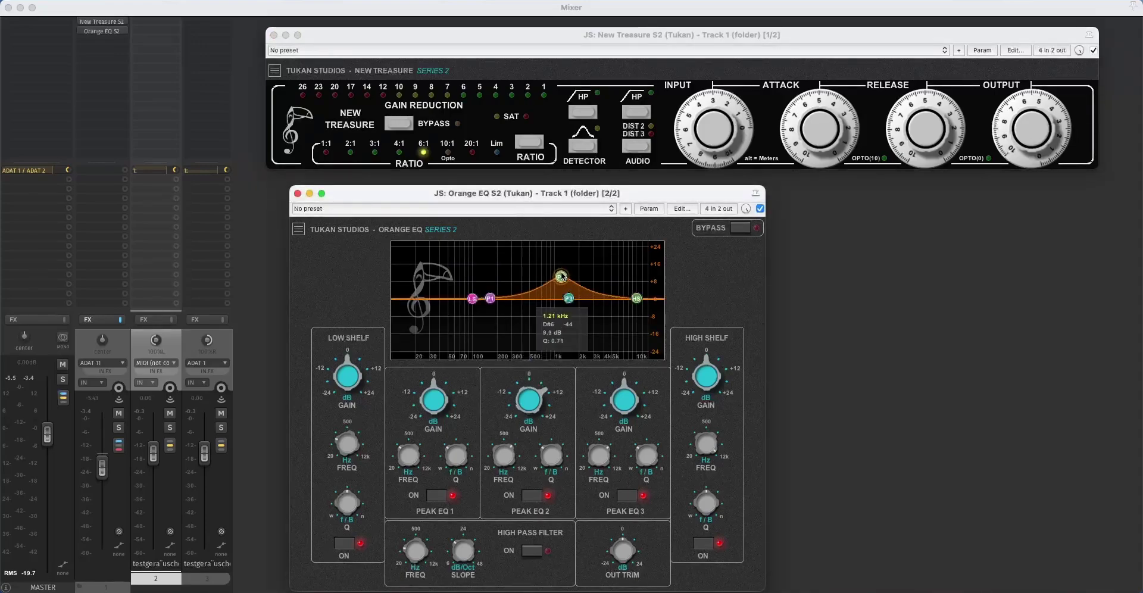
pyautogui.click(298, 229)
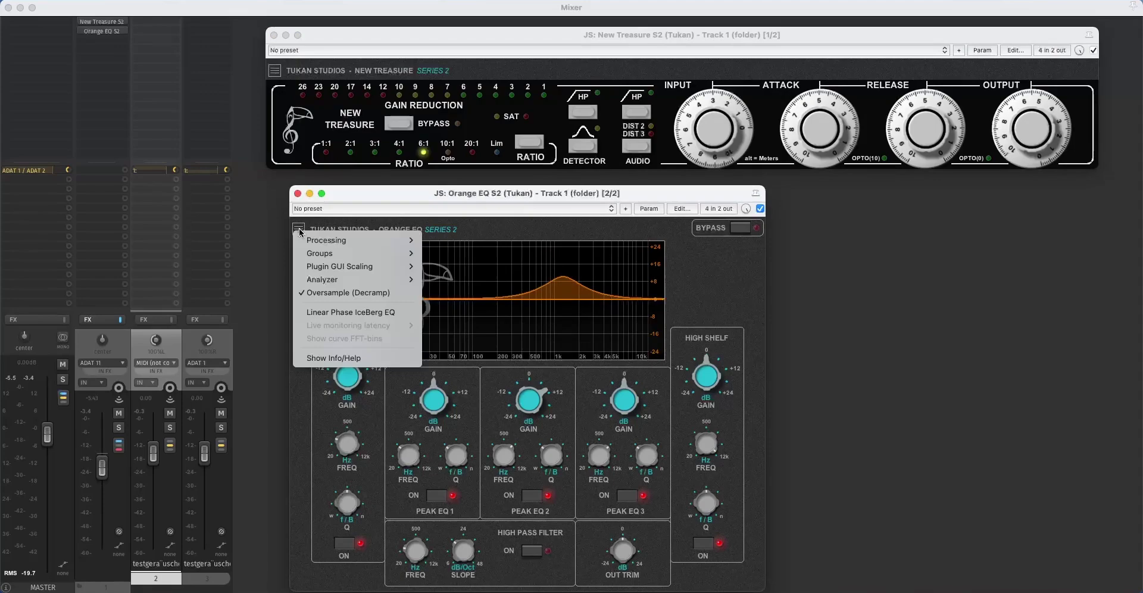
pyautogui.click(351, 311)
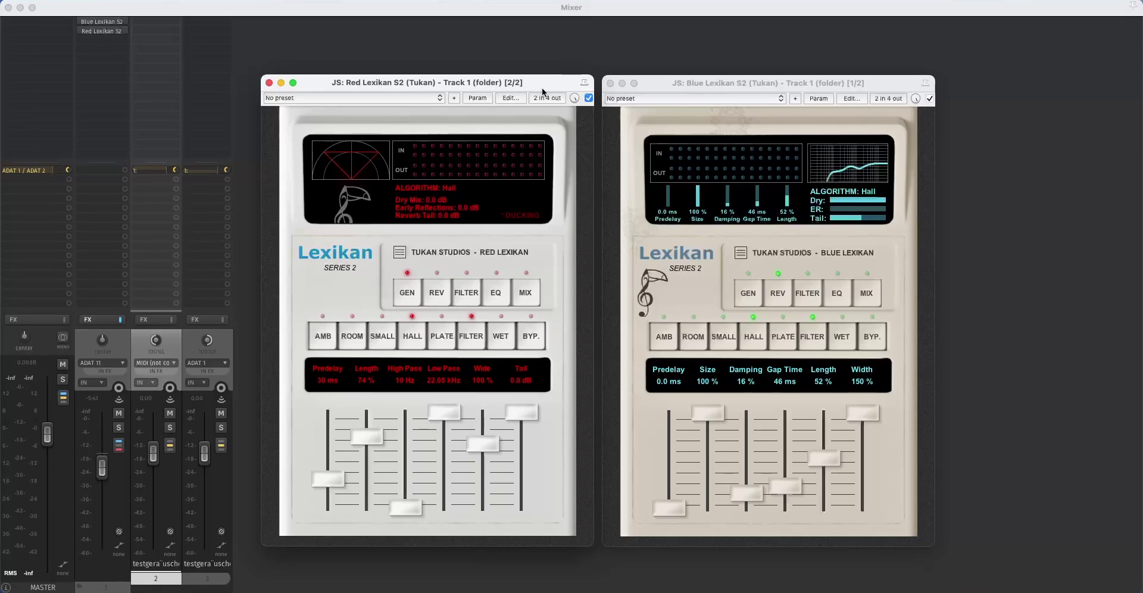
# Step: Bypass Red Lexikan, play the track through Blue Lexikan, and raise Predelay to 30.0 ms
pyautogui.click(589, 99)
pyautogui.click(641, 177)
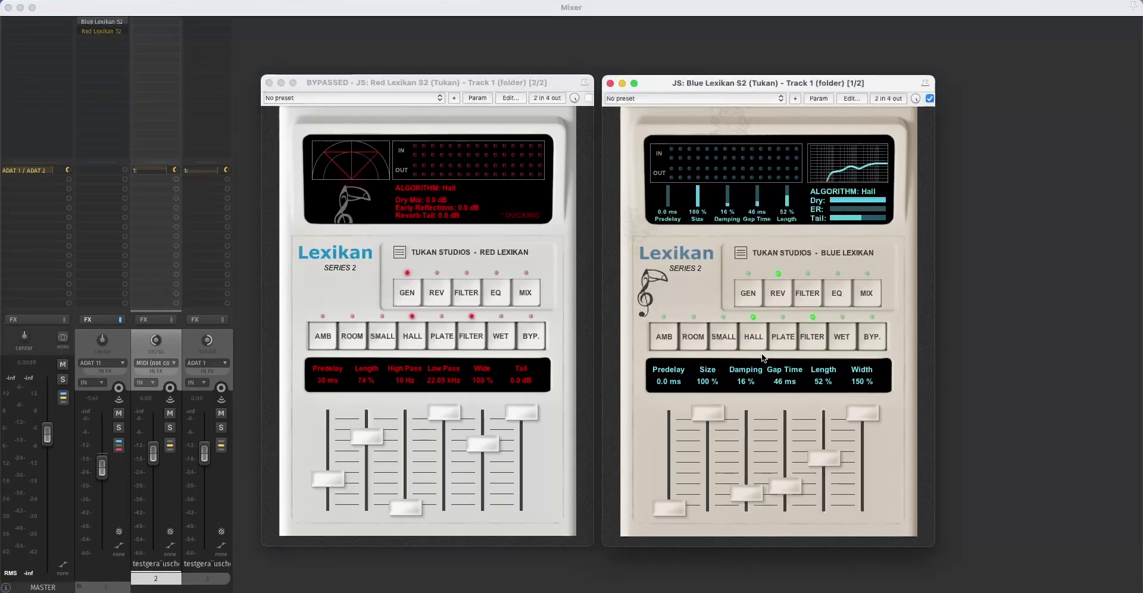
pyautogui.press('space')
pyautogui.moveTo(668, 507); pyautogui.dragTo(669, 486)
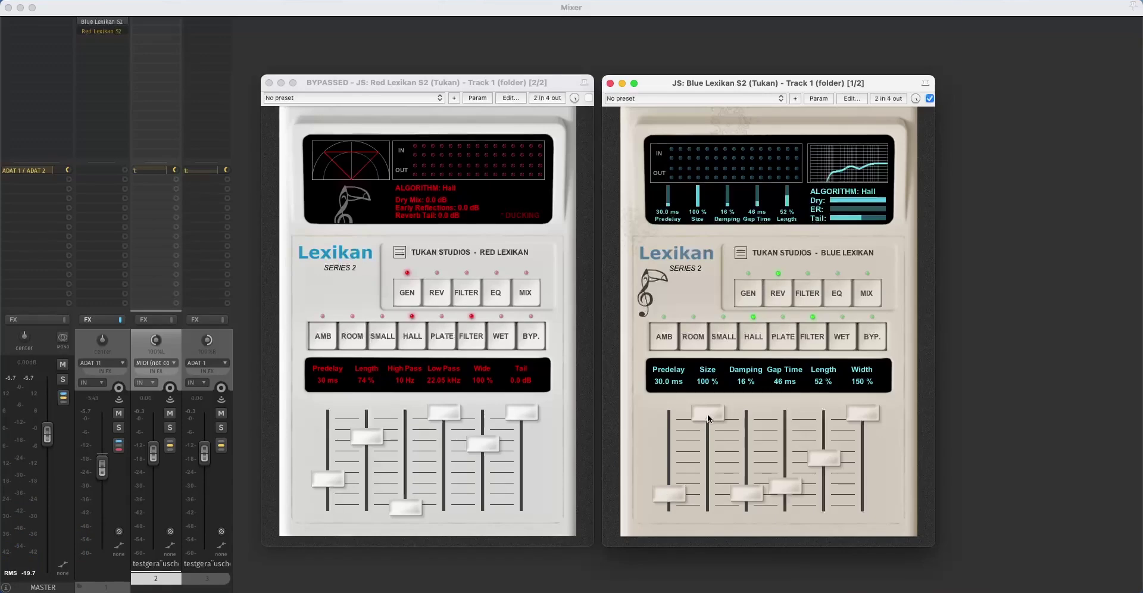
# Step: Set Blue Lexikan Size 83 %, Damping 20 %, Gap Time 55 ms, Length 57 % and Width 140 %
pyautogui.moveTo(709, 417)
pyautogui.mouseDown()
pyautogui.moveTo(711, 450)
pyautogui.moveTo(711, 429)
pyautogui.mouseUp()
pyautogui.moveTo(748, 496); pyautogui.dragTo(749, 491)
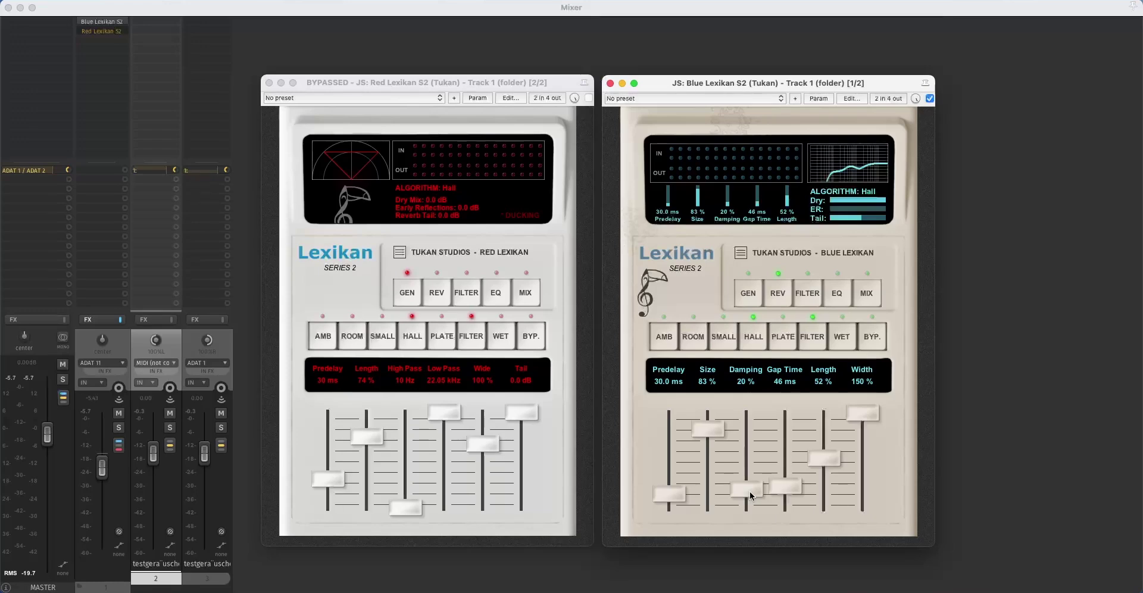
pyautogui.moveTo(795, 492); pyautogui.dragTo(796, 486)
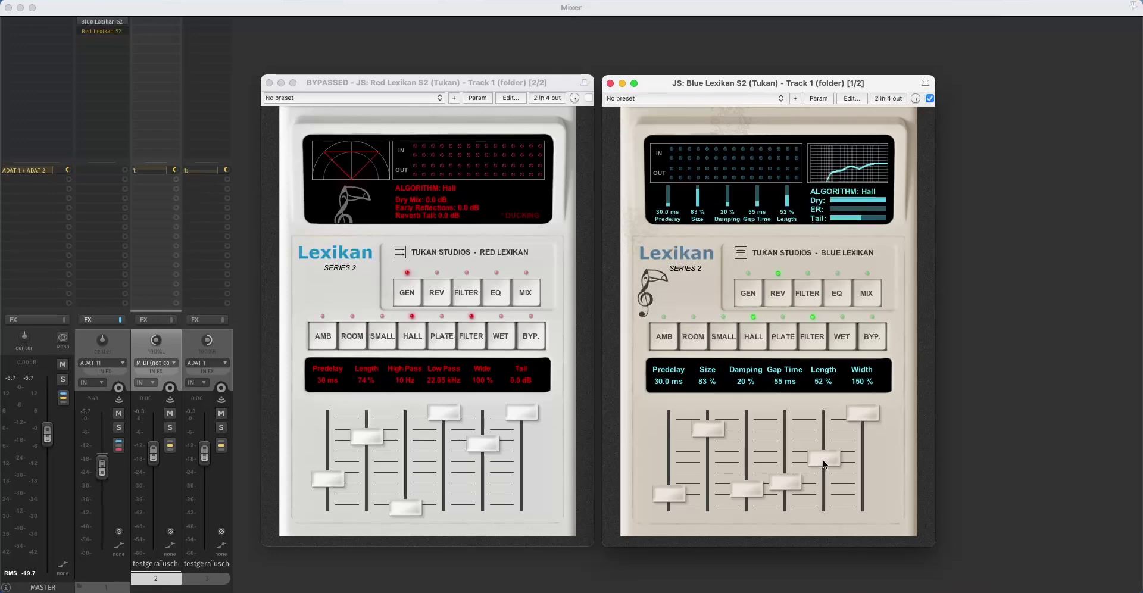
pyautogui.moveTo(823, 459); pyautogui.dragTo(826, 453)
pyautogui.moveTo(855, 416); pyautogui.dragTo(858, 427)
# Step: Audition Blue Lexikan's Room, Hall, Plate and Ambience algorithms, and toggle its bypass off and on
pyautogui.click(692, 340)
pyautogui.click(751, 341)
pyautogui.click(783, 340)
pyautogui.click(664, 343)
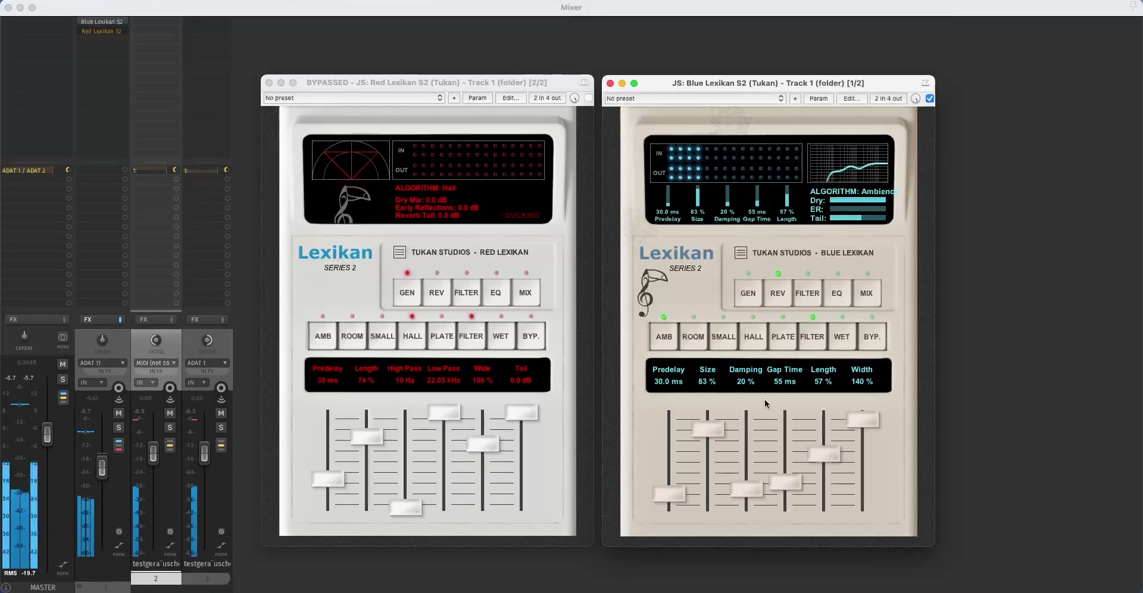
pyautogui.click(873, 344)
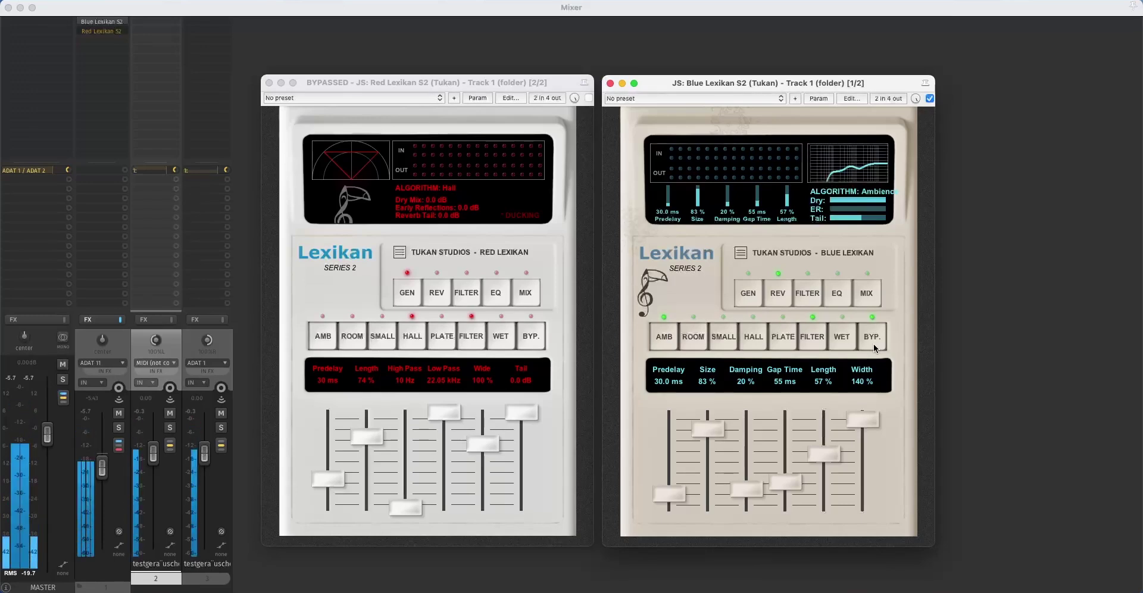
pyautogui.click(873, 344)
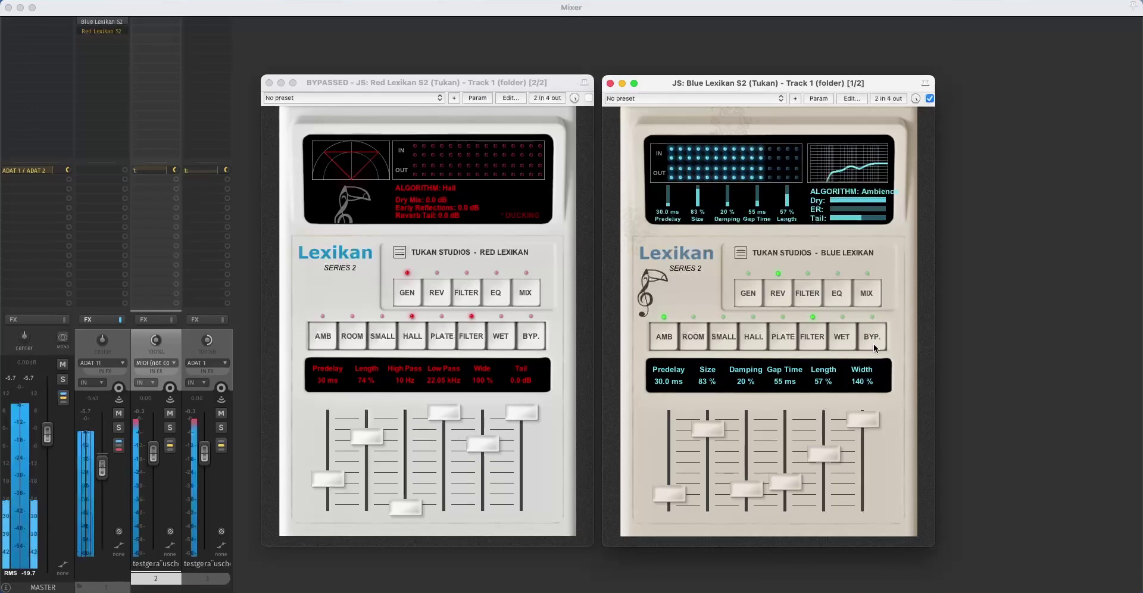
# Step: Switch to Room and set Predelay 18.8 ms, Gap Time 35 ms and Length 92 %
pyautogui.click(684, 343)
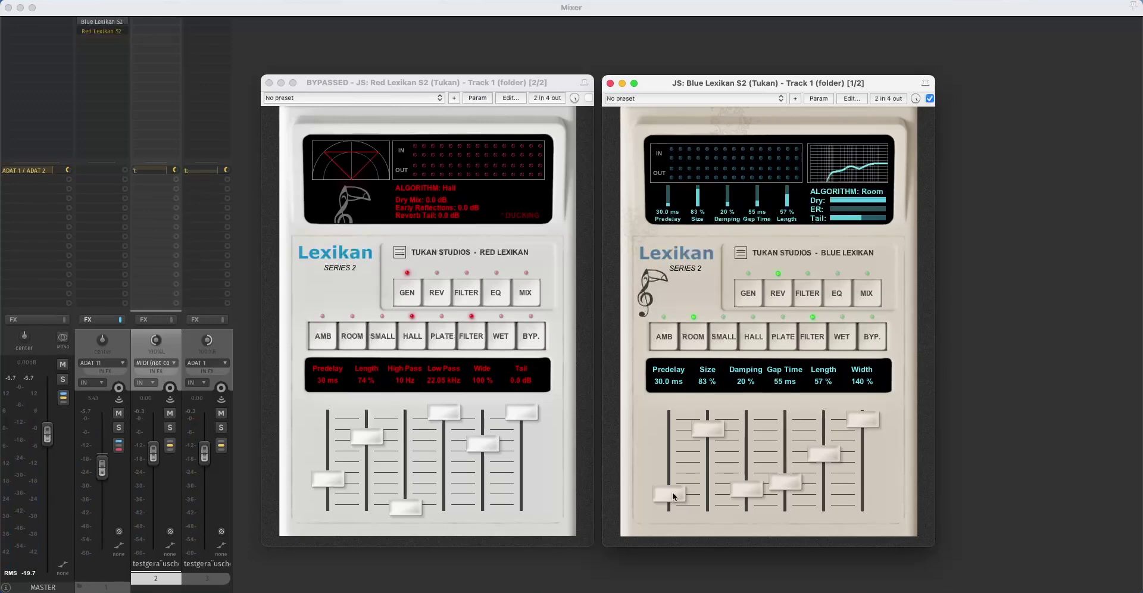
pyautogui.moveTo(675, 495); pyautogui.dragTo(706, 503)
pyautogui.moveTo(780, 479); pyautogui.dragTo(777, 490)
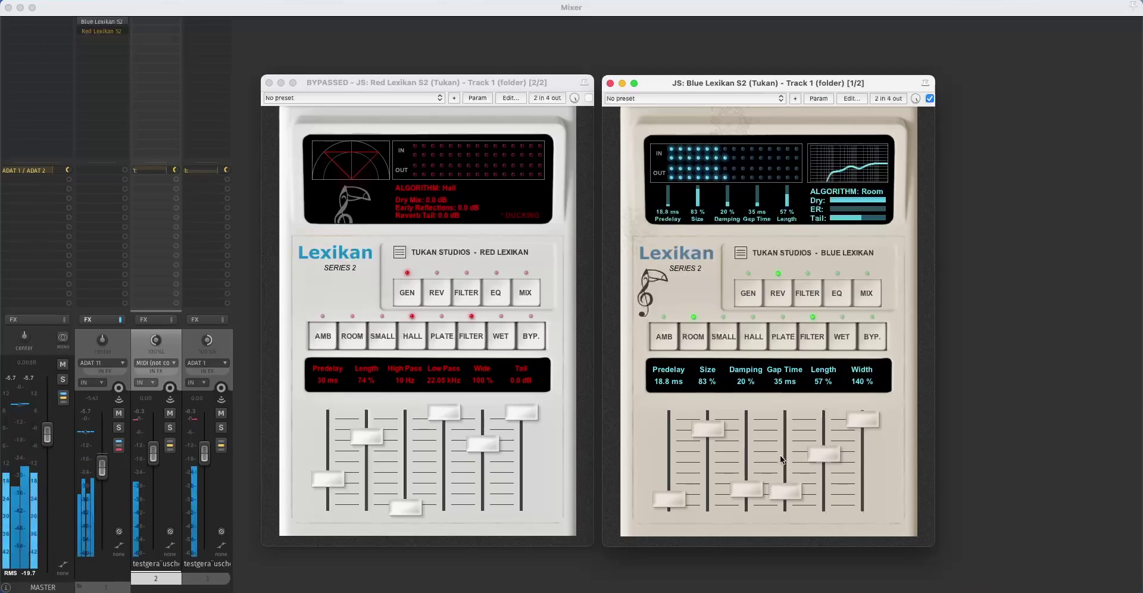
pyautogui.moveTo(810, 452); pyautogui.dragTo(808, 421)
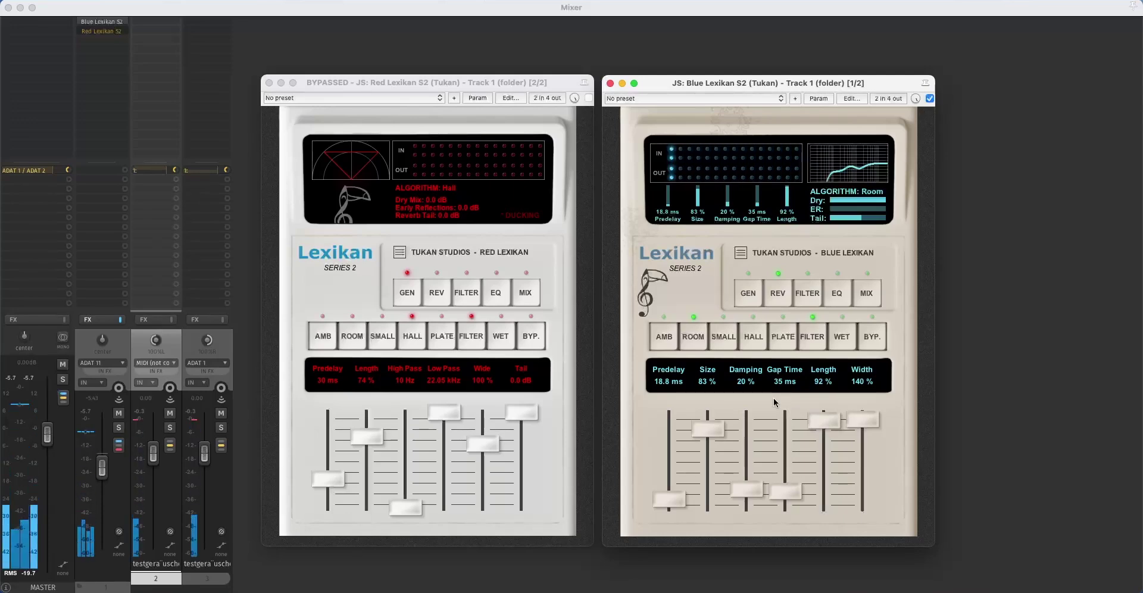
# Step: Step Blue Lexikan through the Small and Hall algorithms, settling on Plate
pyautogui.click(727, 345)
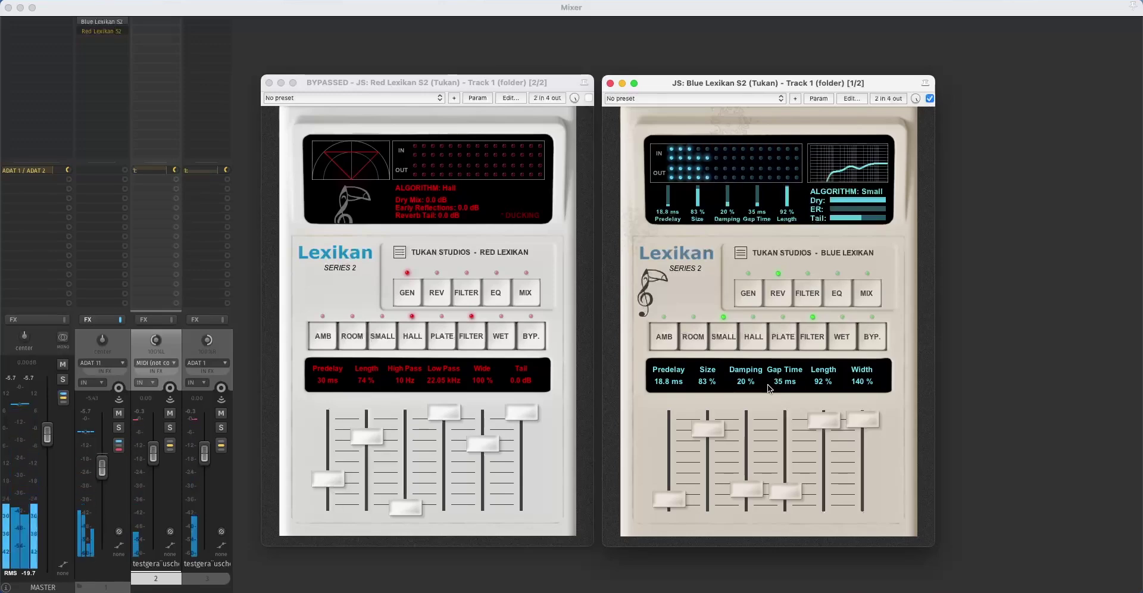
pyautogui.click(753, 336)
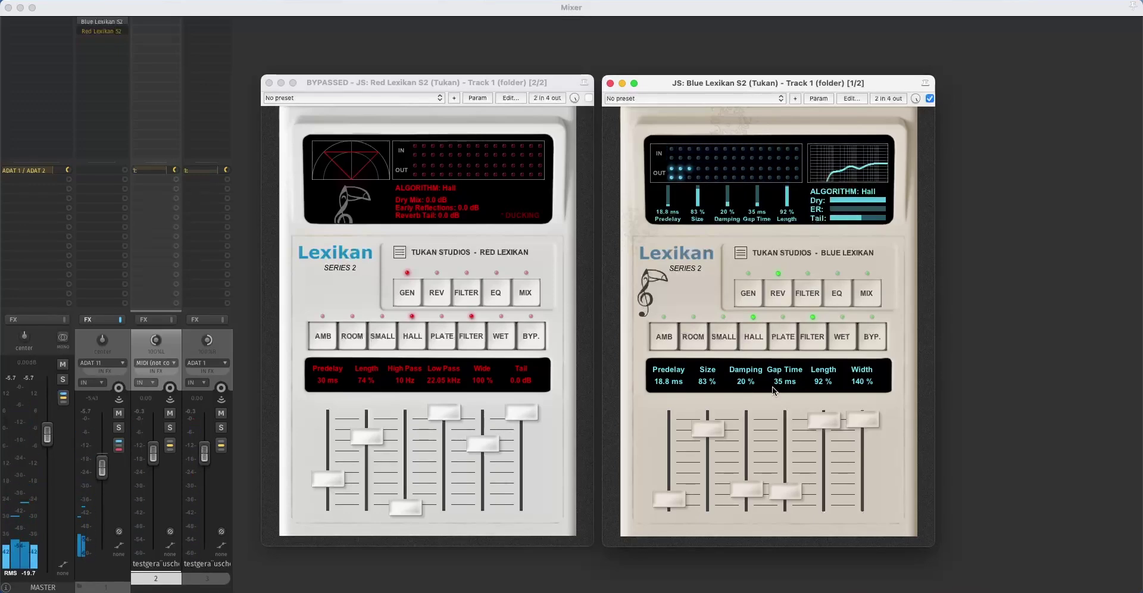
pyautogui.click(781, 343)
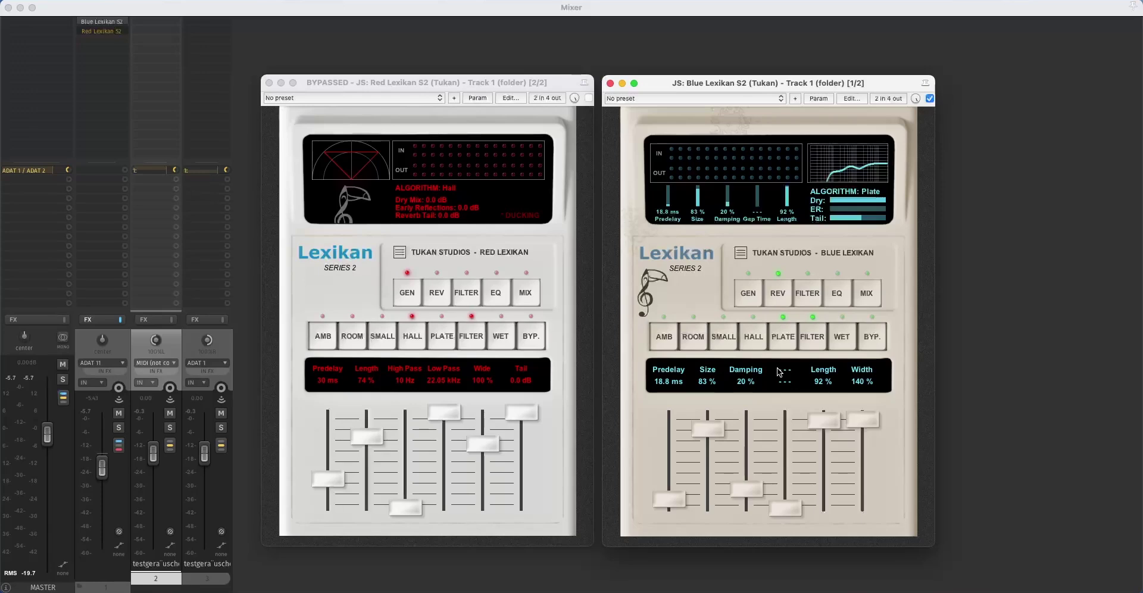
# Step: On Blue Lexikan's filter page, set High Pass to 50 Hz and Low Freq to 277 Hz, raise Low Gain and lower Low Pass
pyautogui.click(807, 294)
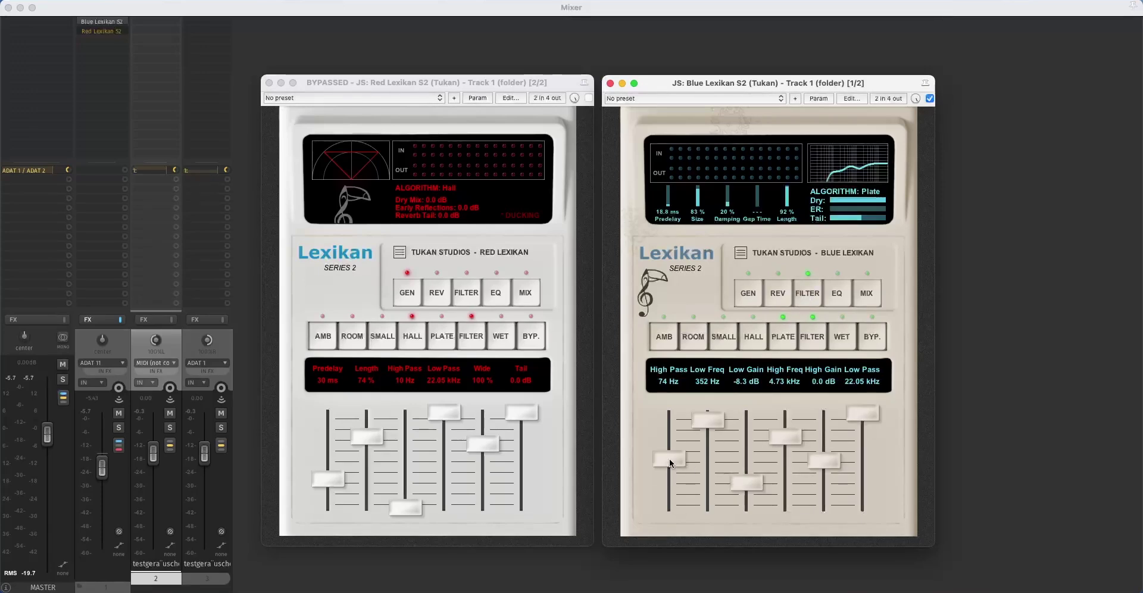
pyautogui.moveTo(670, 462); pyautogui.dragTo(670, 469)
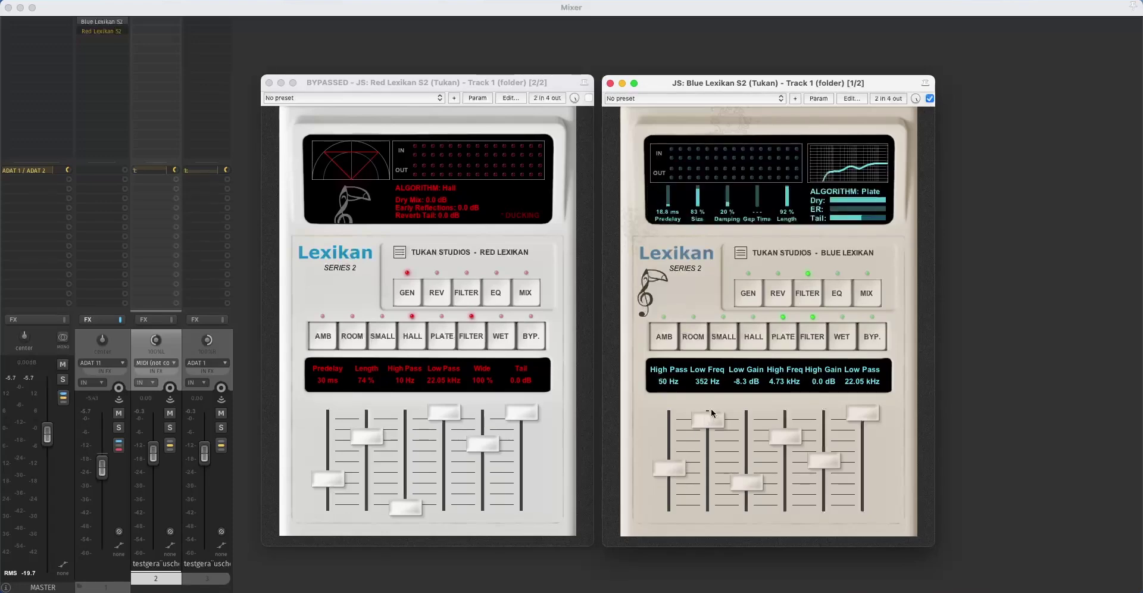
pyautogui.moveTo(712, 415); pyautogui.dragTo(711, 427)
pyautogui.moveTo(745, 482)
pyautogui.mouseDown()
pyautogui.moveTo(746, 461)
pyautogui.moveTo(746, 478)
pyautogui.mouseUp()
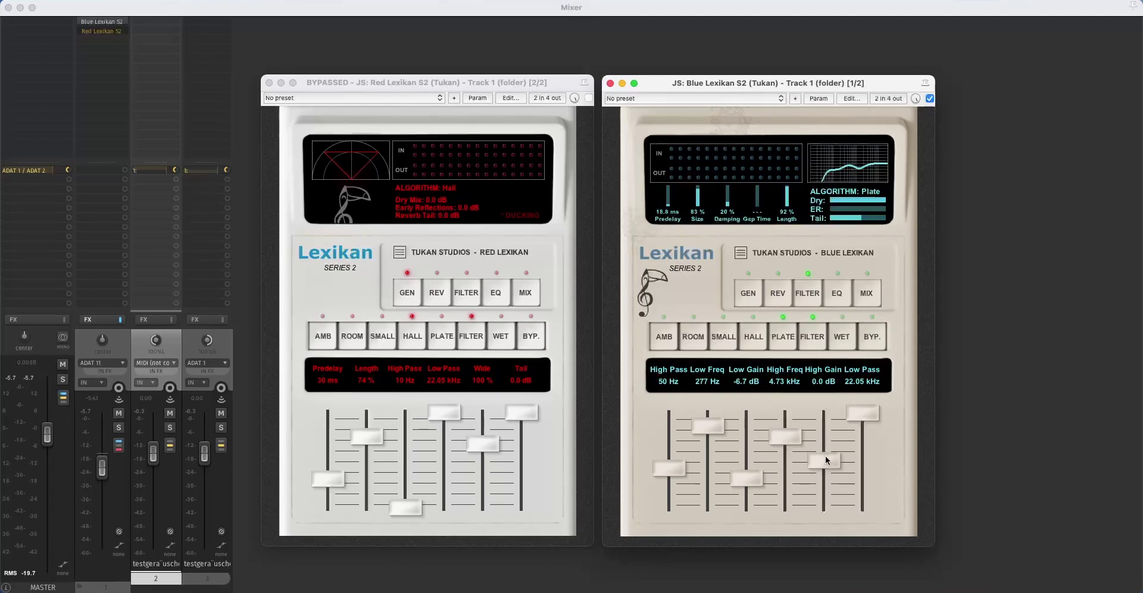
pyautogui.moveTo(862, 415)
pyautogui.mouseDown()
pyautogui.moveTo(861, 442)
pyautogui.moveTo(862, 421)
pyautogui.mouseUp()
# Step: On the EQ page, boost EQ1 gain and set EQ1 to 233 Hz with Q 0.6
pyautogui.click(835, 293)
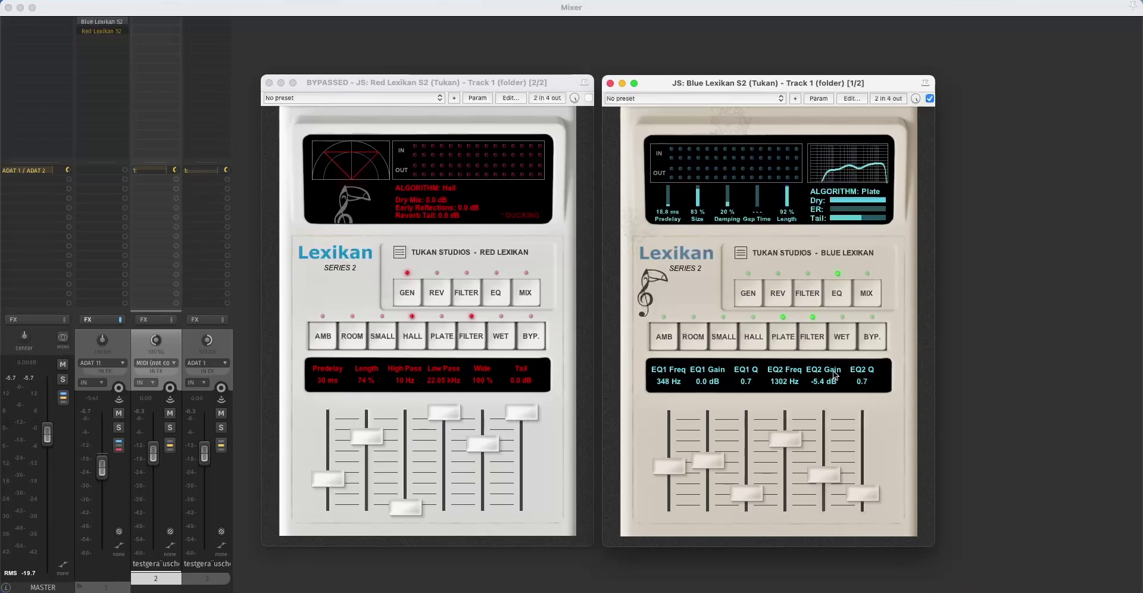
pyautogui.moveTo(708, 462); pyautogui.dragTo(712, 437)
pyautogui.moveTo(668, 466); pyautogui.dragTo(669, 475)
pyautogui.moveTo(744, 495); pyautogui.dragTo(751, 498)
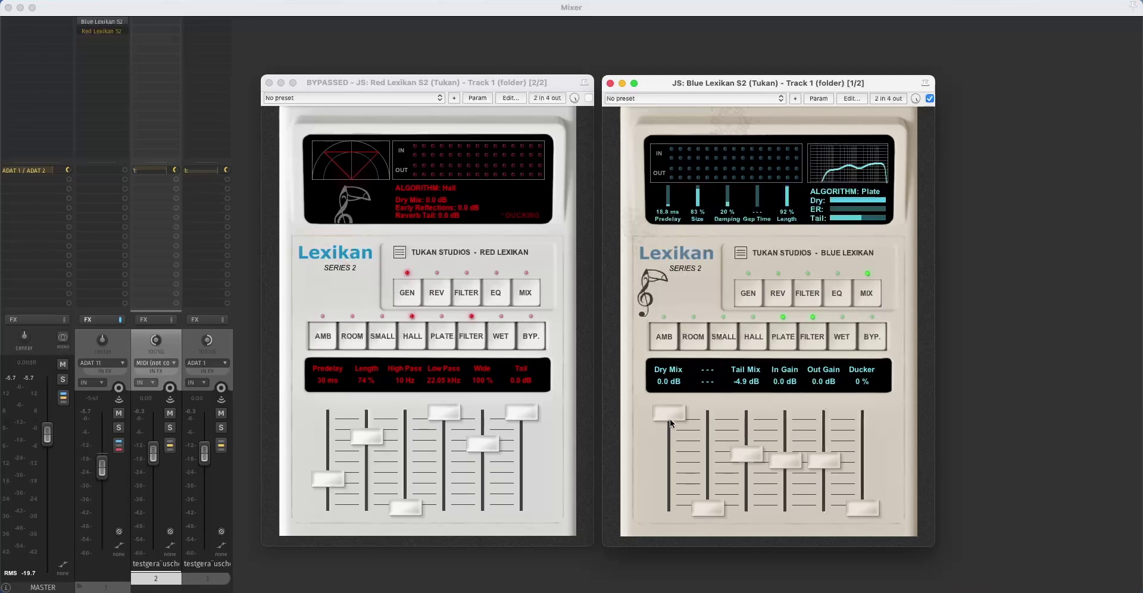
# Step: Adjust the dry and tail mix, switch to Hall, and set E.R. Mix -7.2 dB and Ducker 56 %
pyautogui.moveTo(670, 422)
pyautogui.mouseDown()
pyautogui.moveTo(670, 437)
pyautogui.moveTo(667, 413)
pyautogui.mouseUp()
pyautogui.click(748, 350)
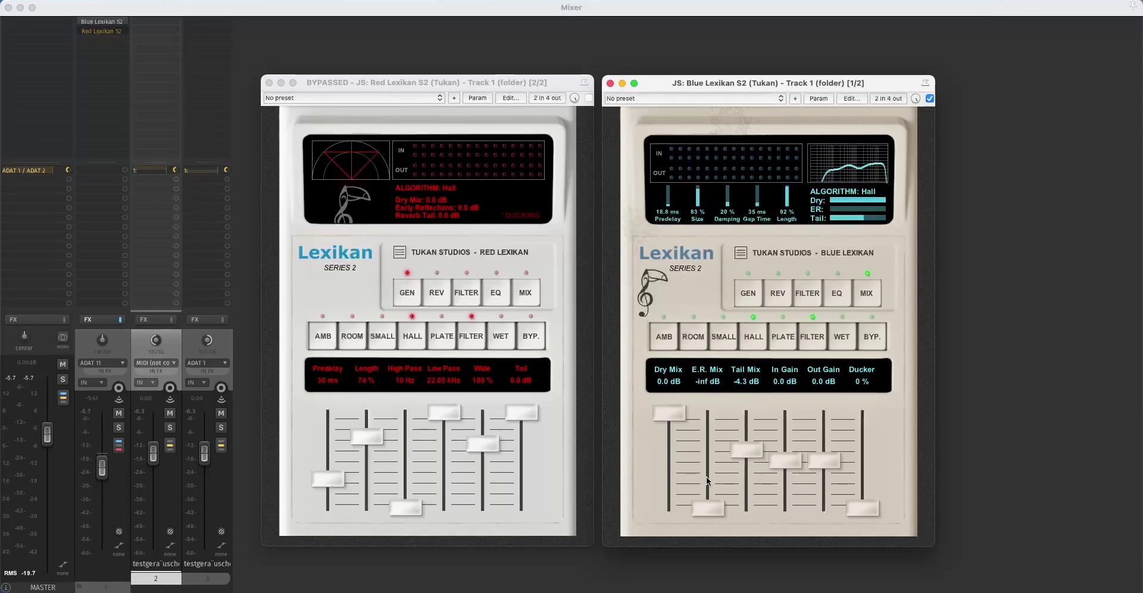
pyautogui.moveTo(710, 511); pyautogui.dragTo(754, 445)
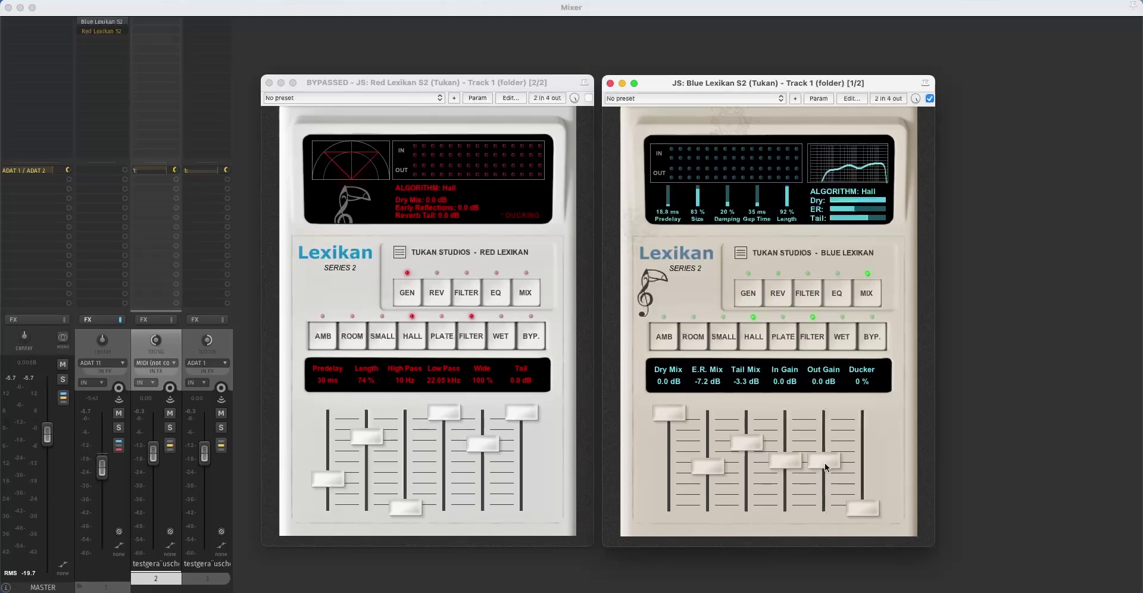
pyautogui.moveTo(862, 509); pyautogui.dragTo(887, 453)
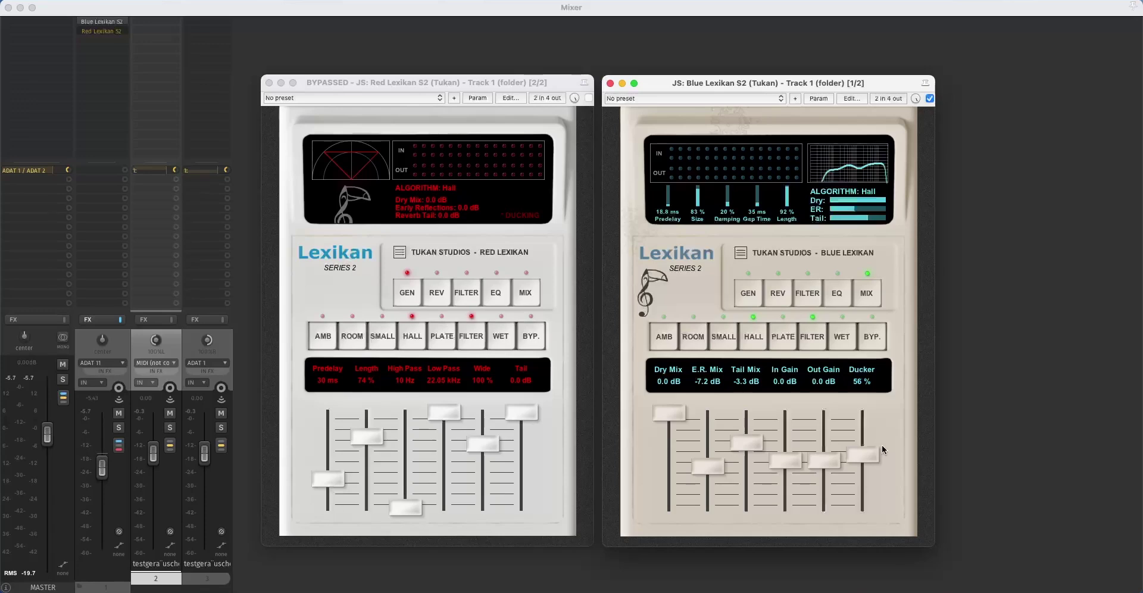
# Step: Show Blue Lexikan's GEN page with Predelay 18.8 ms, Length 92 %, Damping 20 %, Wide 140 %
pyautogui.click(745, 292)
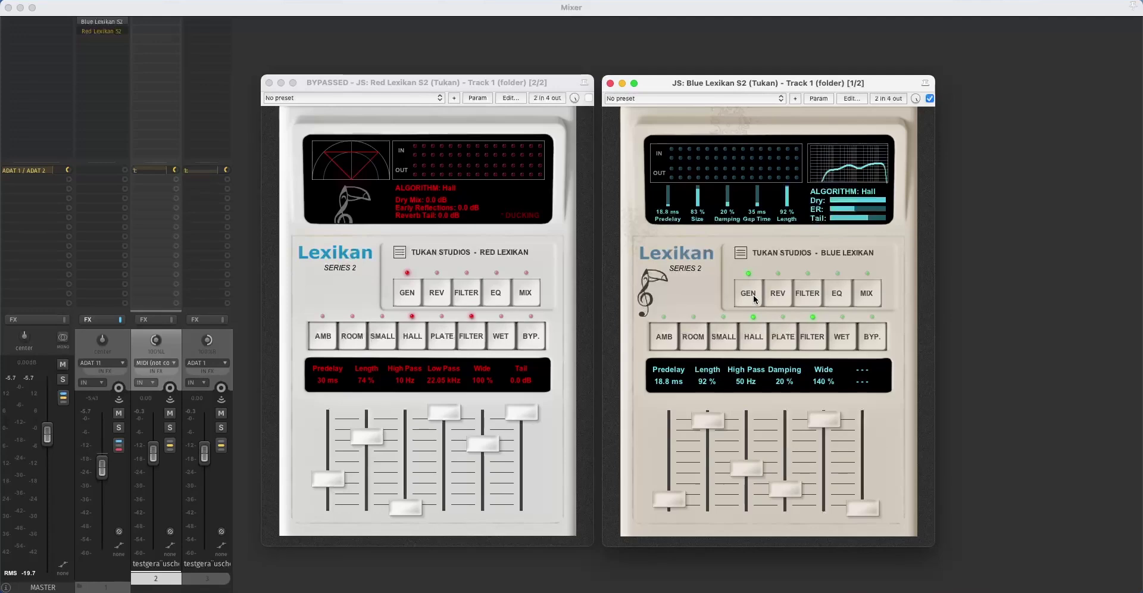